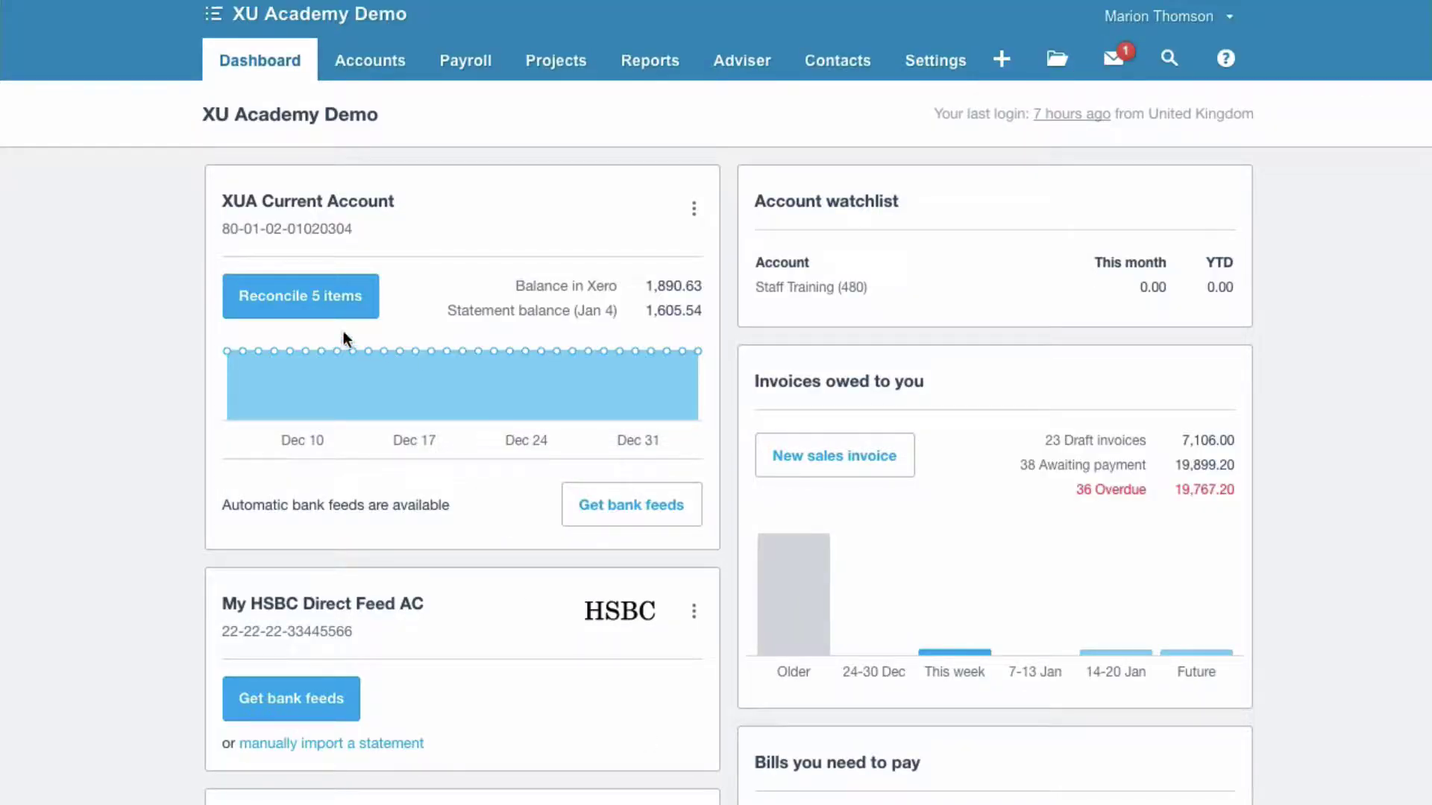
Open the XUA Current Account reconciliation and scroll through its five unreconciled statement lines
left_click(321, 297)
scroll(638, 480, "down", 3)
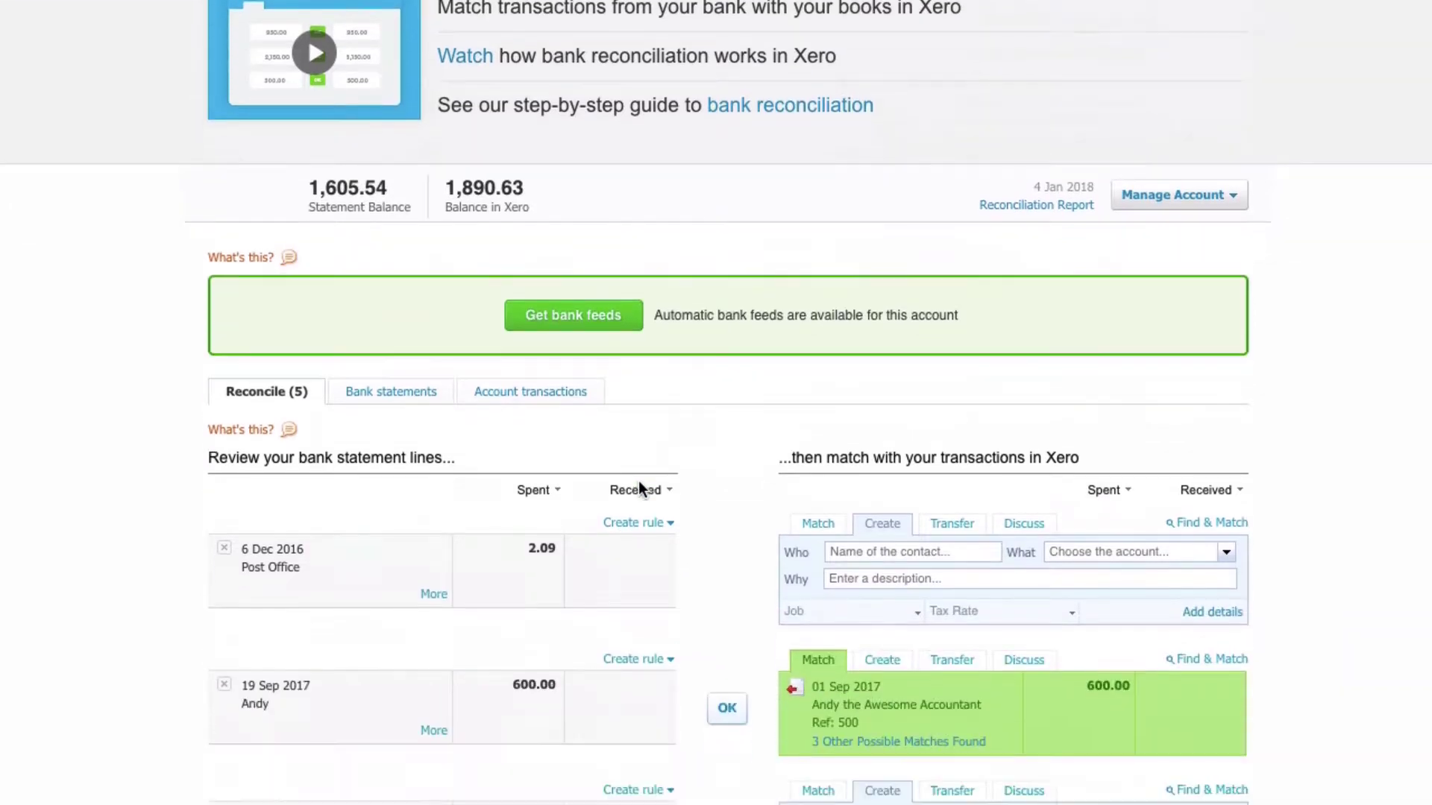
scroll(638, 480, "down", 6)
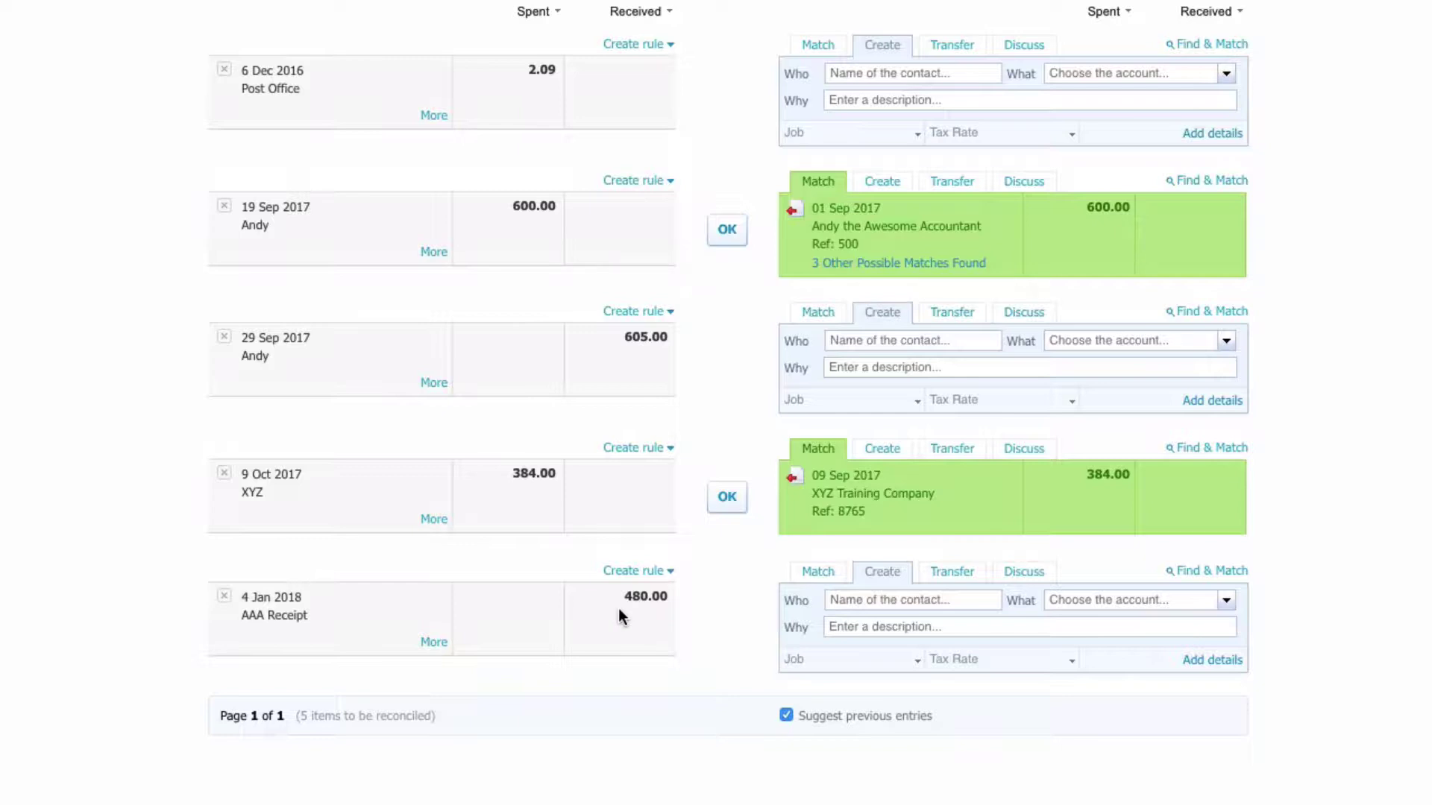
scroll(619, 612, "up", 10)
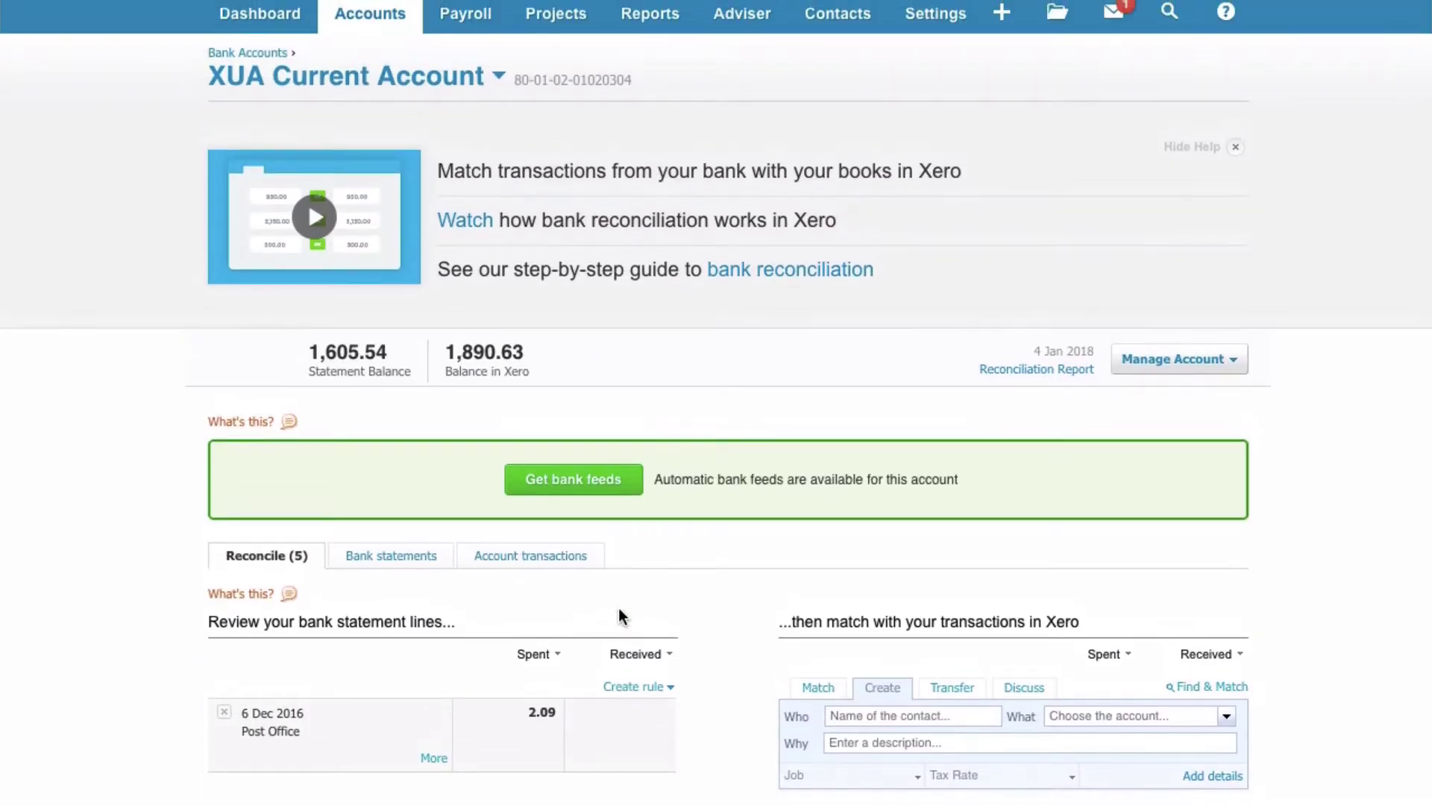
scroll(619, 607, "up", 1)
Search for 'aaa' and open AAA Company's 960.00 invoice INV-0067
left_click(1170, 58)
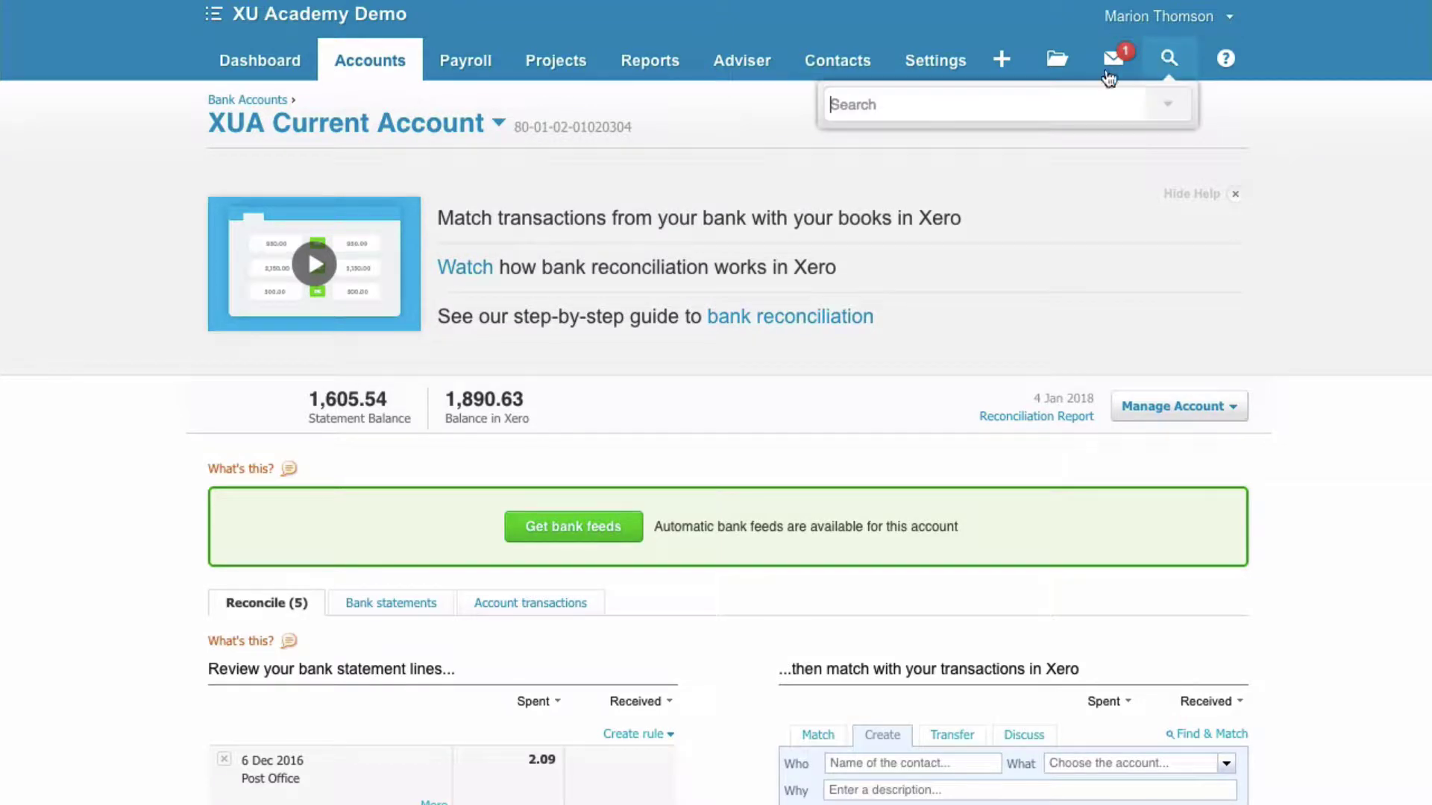
type("aaa")
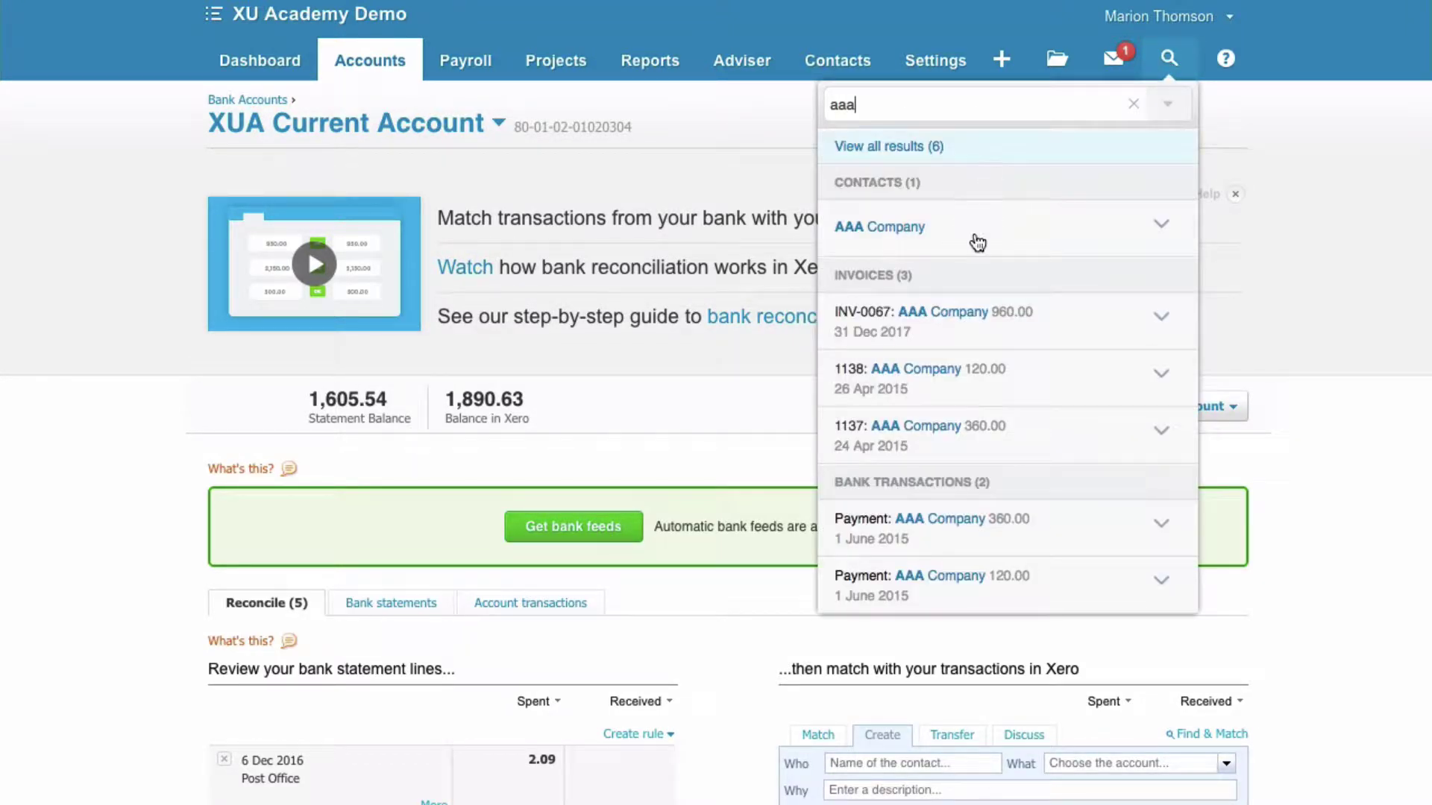
left_click(941, 320)
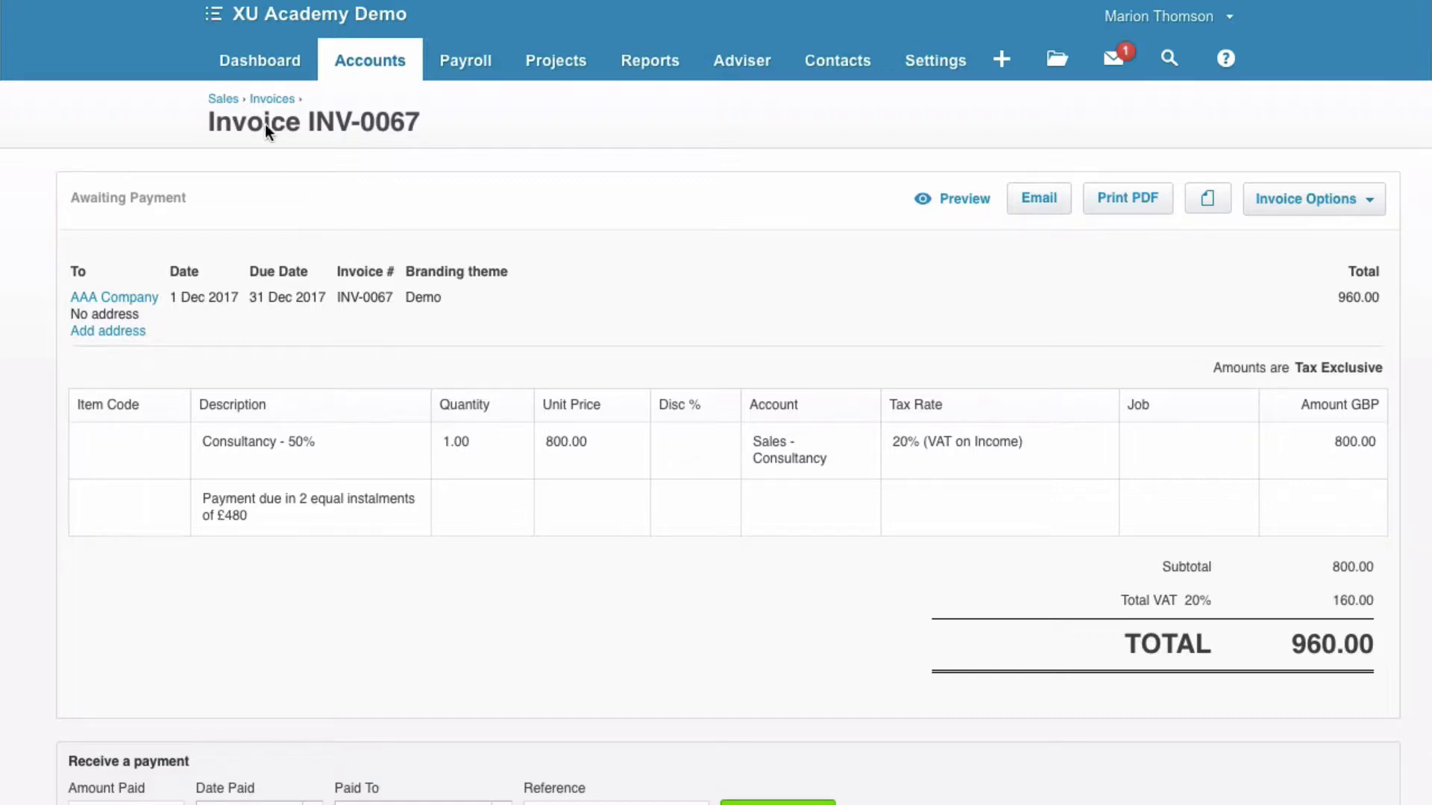
Go back to the dashboard, reopen the XUA Current Account reconciliation, and scroll to the 4 Jan 2018 AAA Receipt
left_click(267, 63)
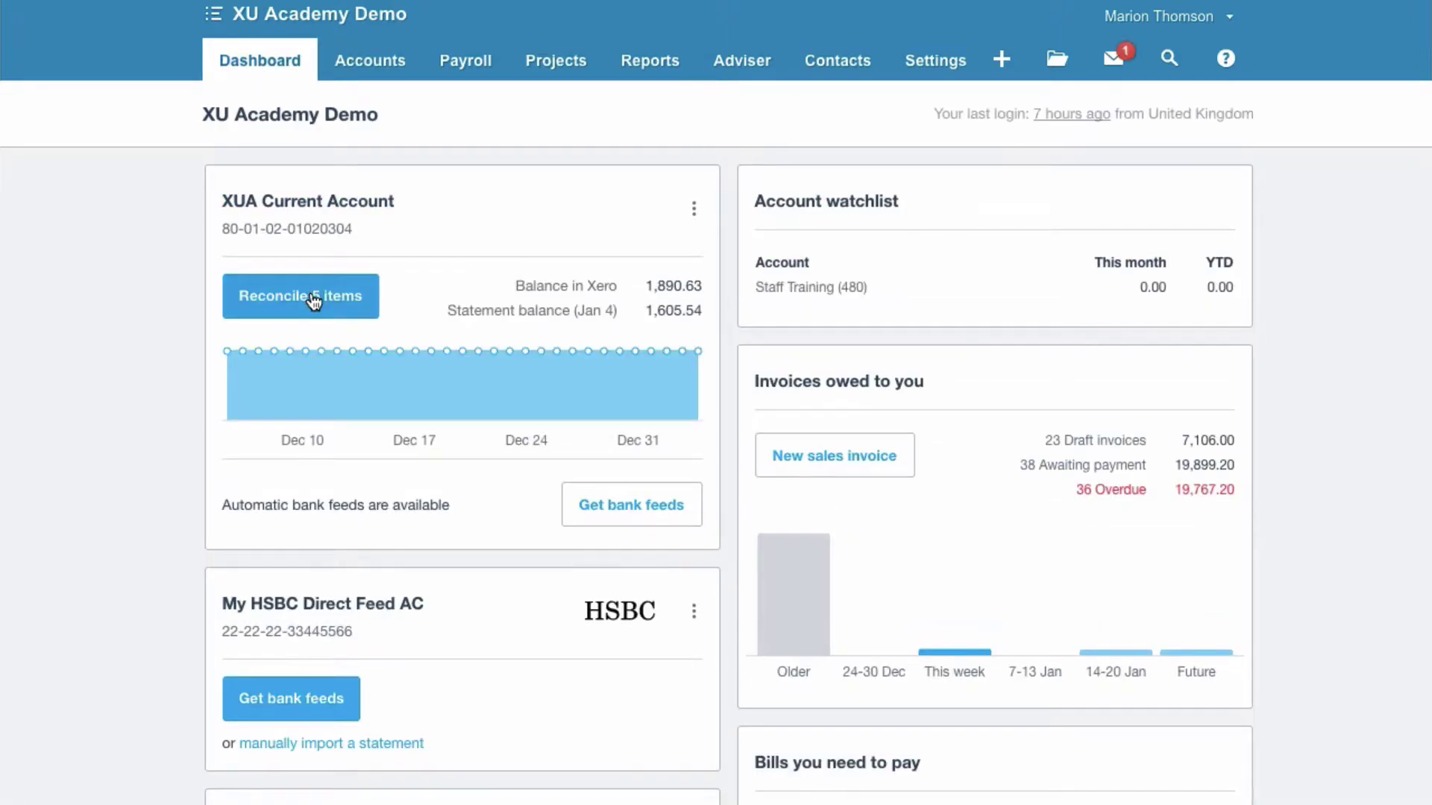
left_click(314, 297)
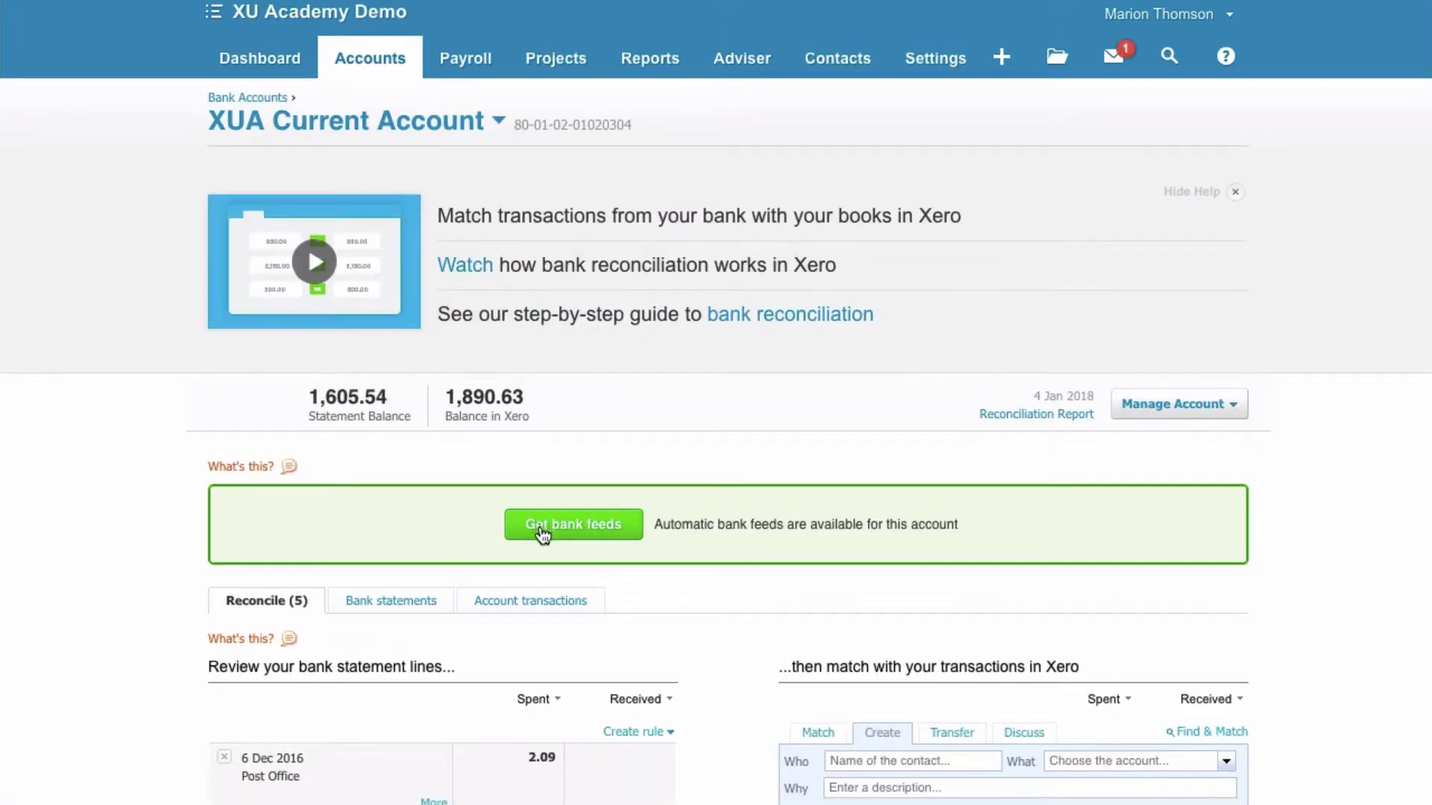
scroll(542, 534, "down", 4)
scroll(540, 531, "down", 4)
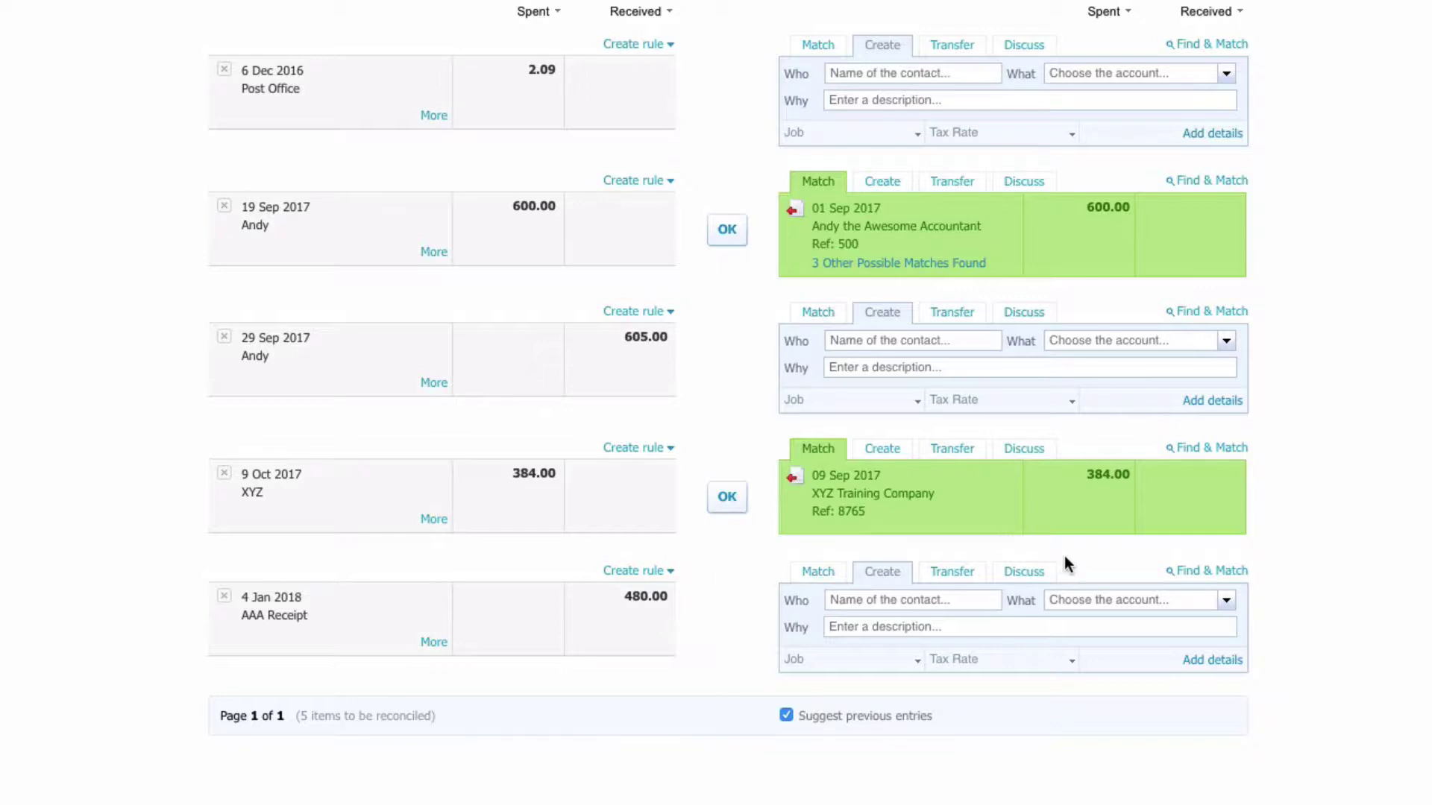
left_click(1202, 573)
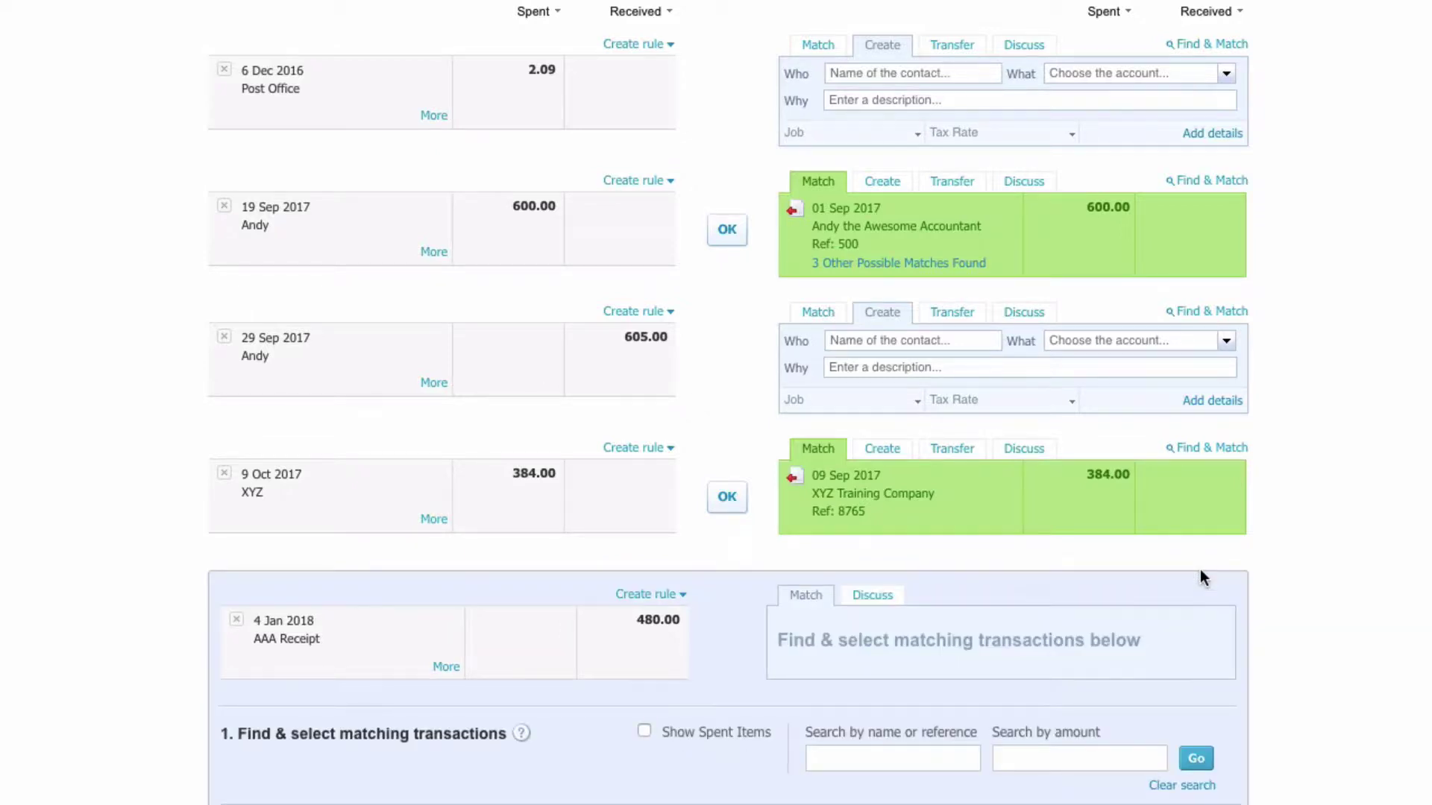
scroll(1023, 665, "down", 2)
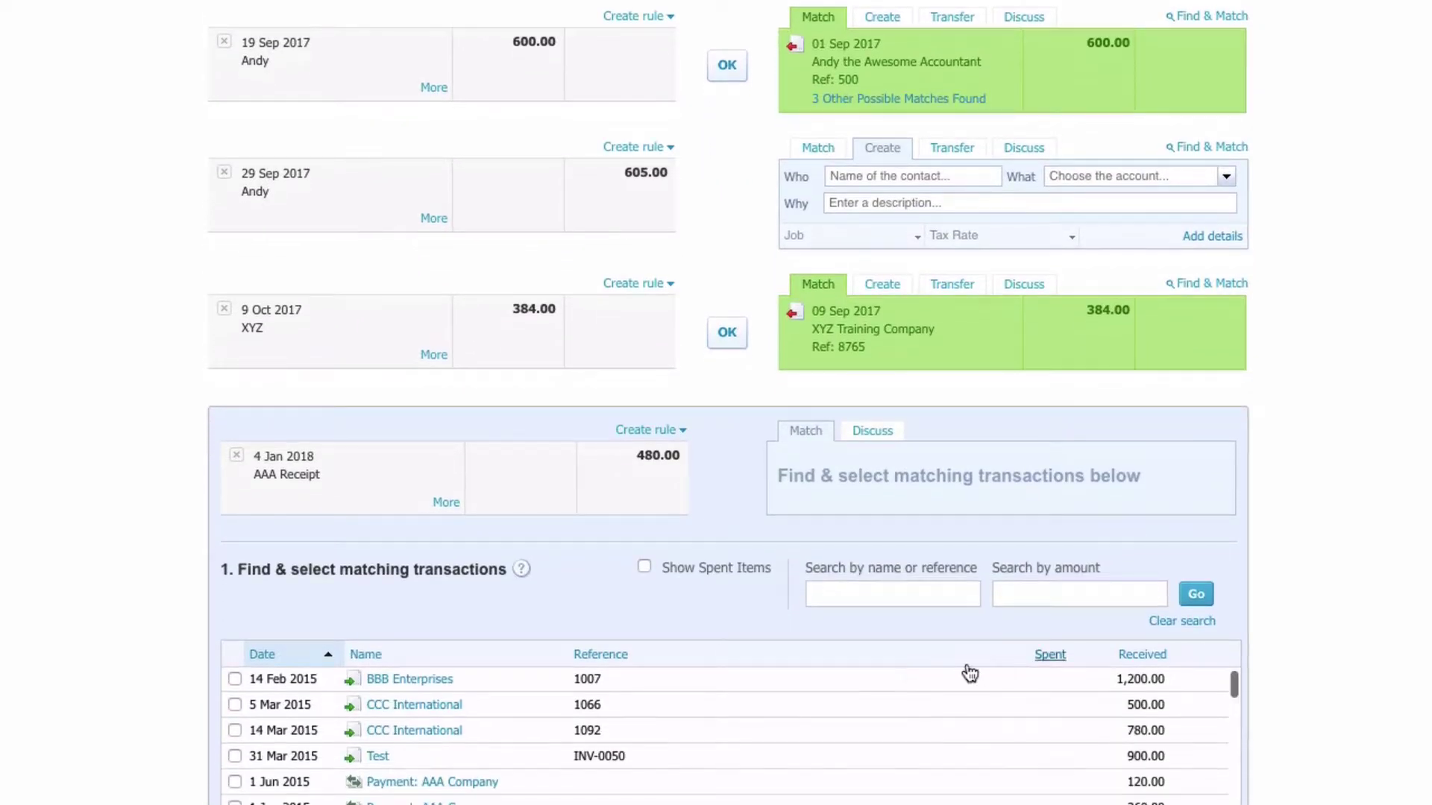
scroll(908, 676, "down", 4)
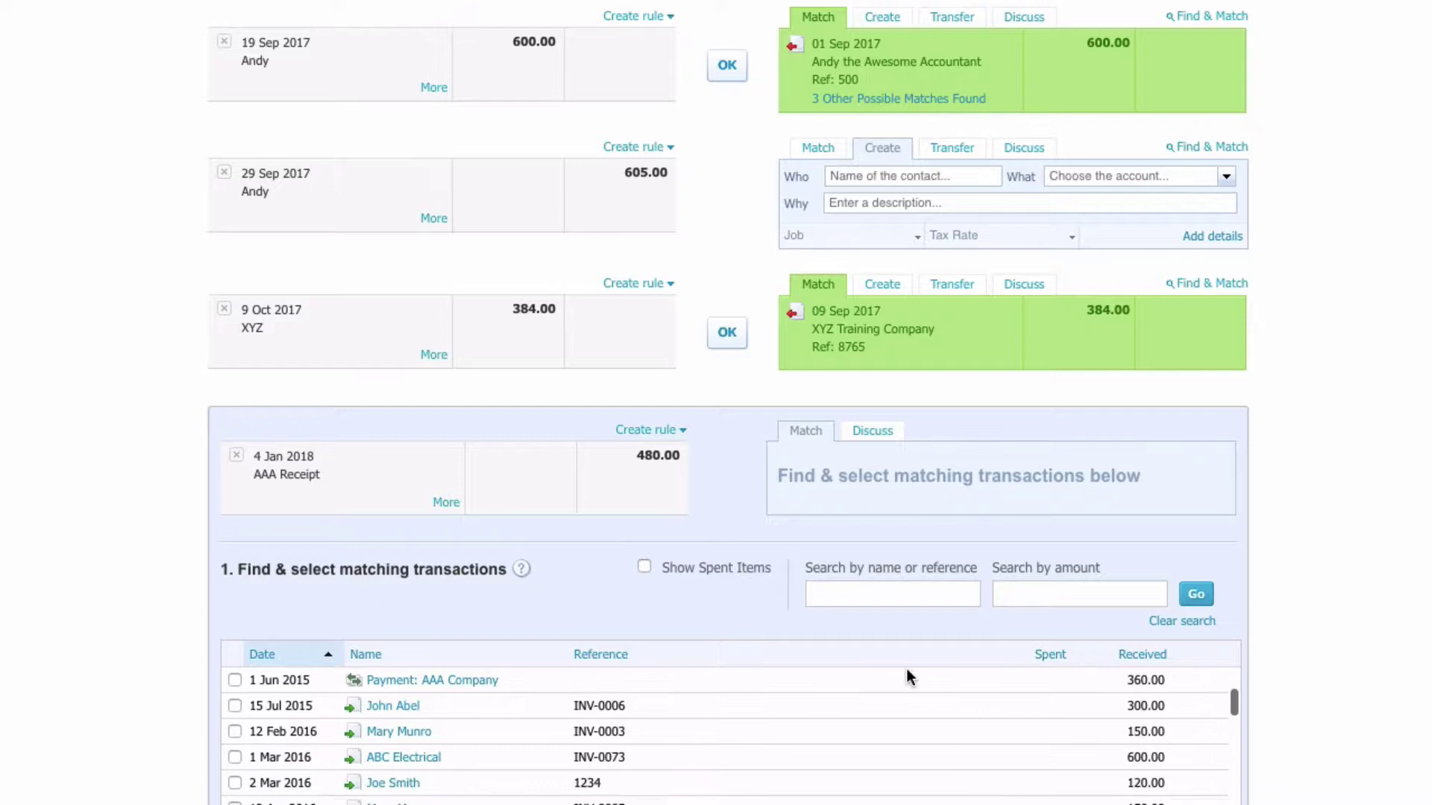
scroll(906, 668, "down", 10)
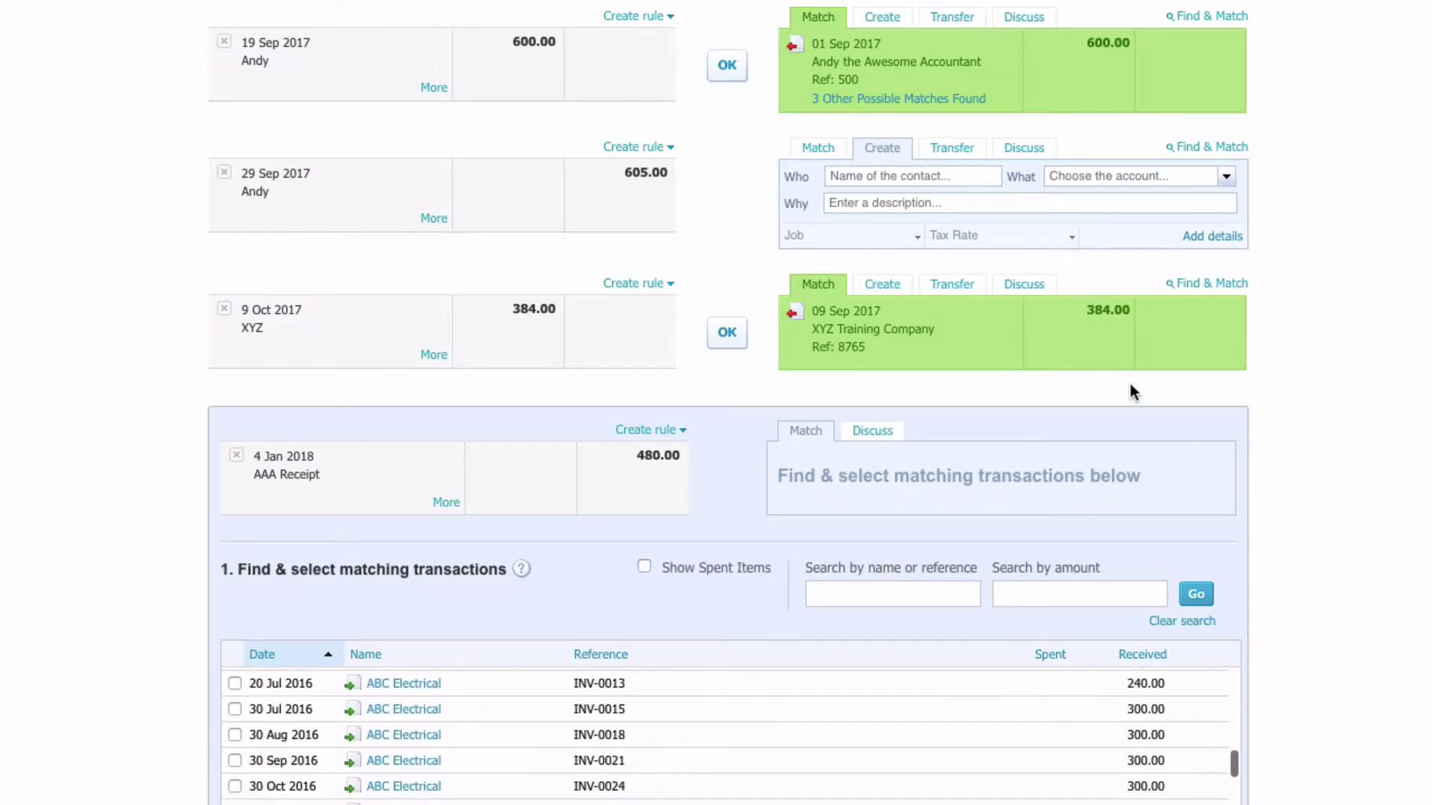
scroll(1193, 377, "down", 3)
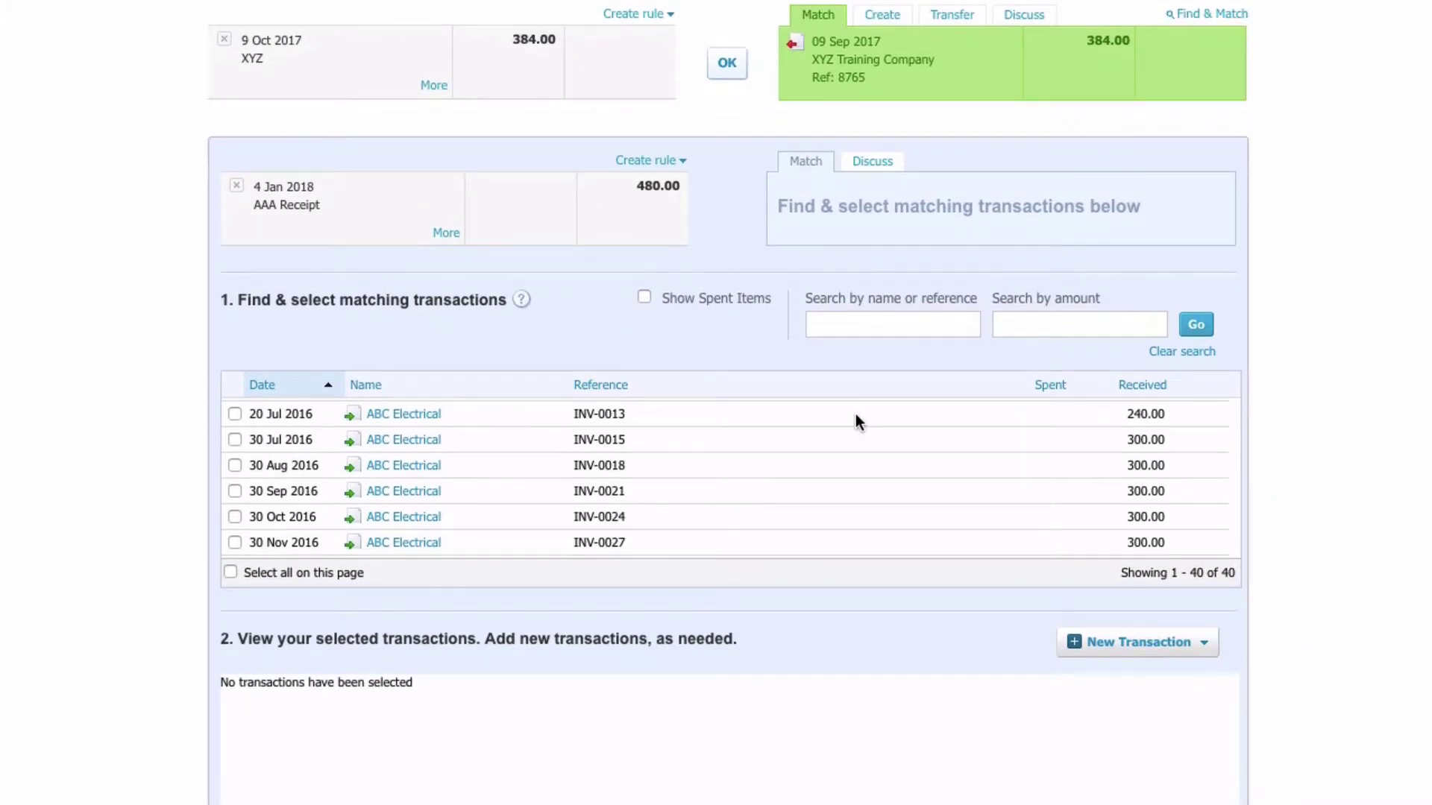
scroll(856, 417, "down", 8)
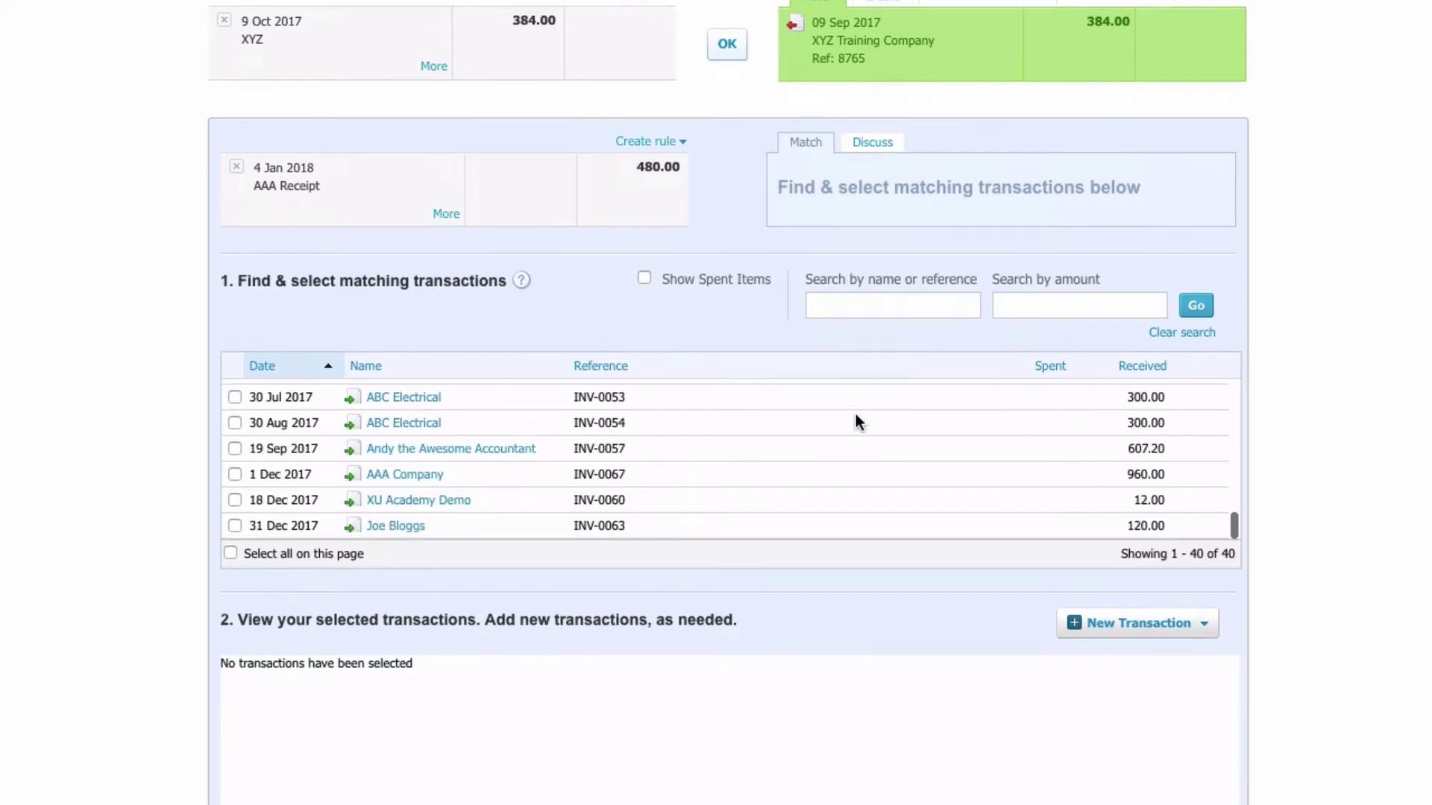
scroll(856, 414, "down", 3)
scroll(839, 252, "up", 1)
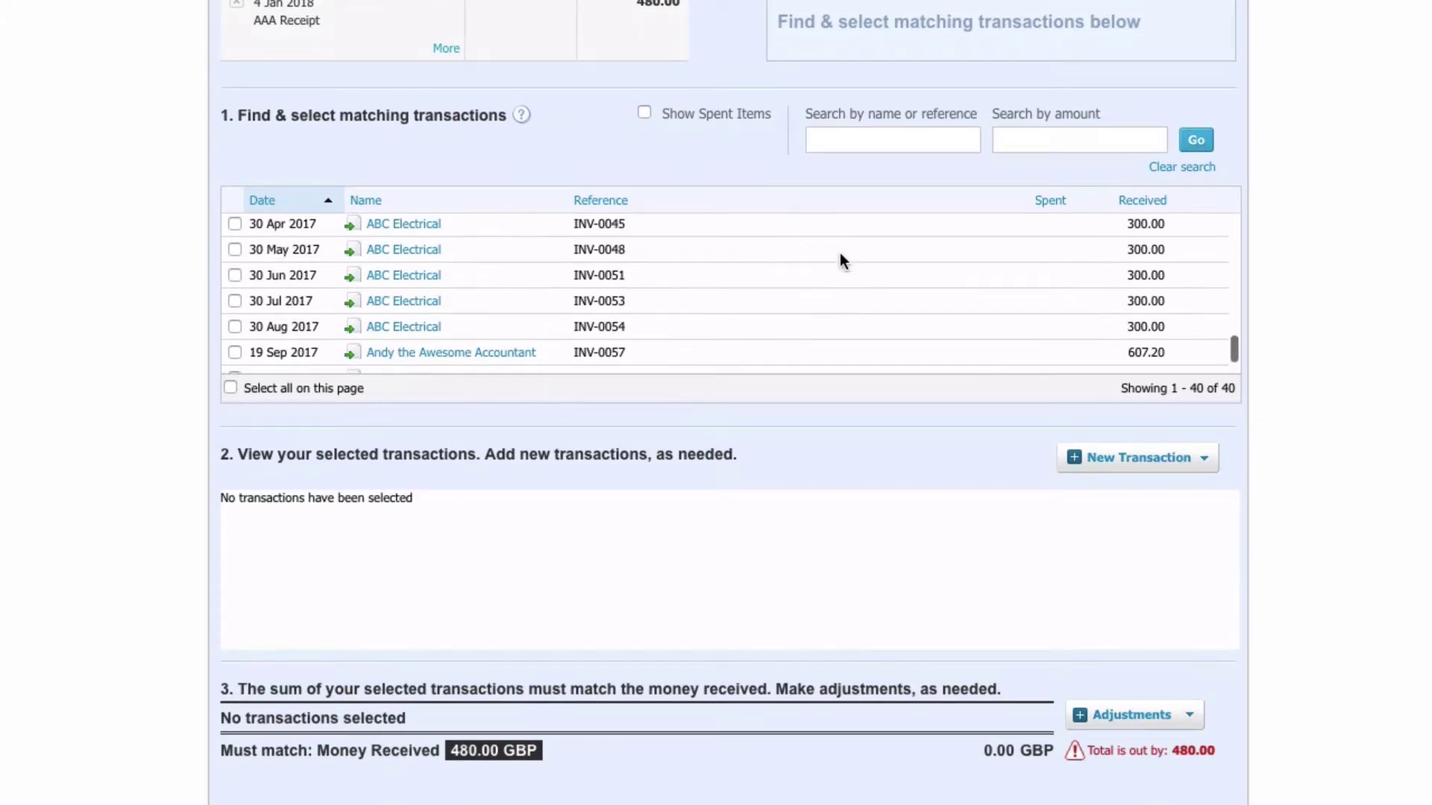
scroll(839, 253, "up", 2)
scroll(863, 231, "up", 3)
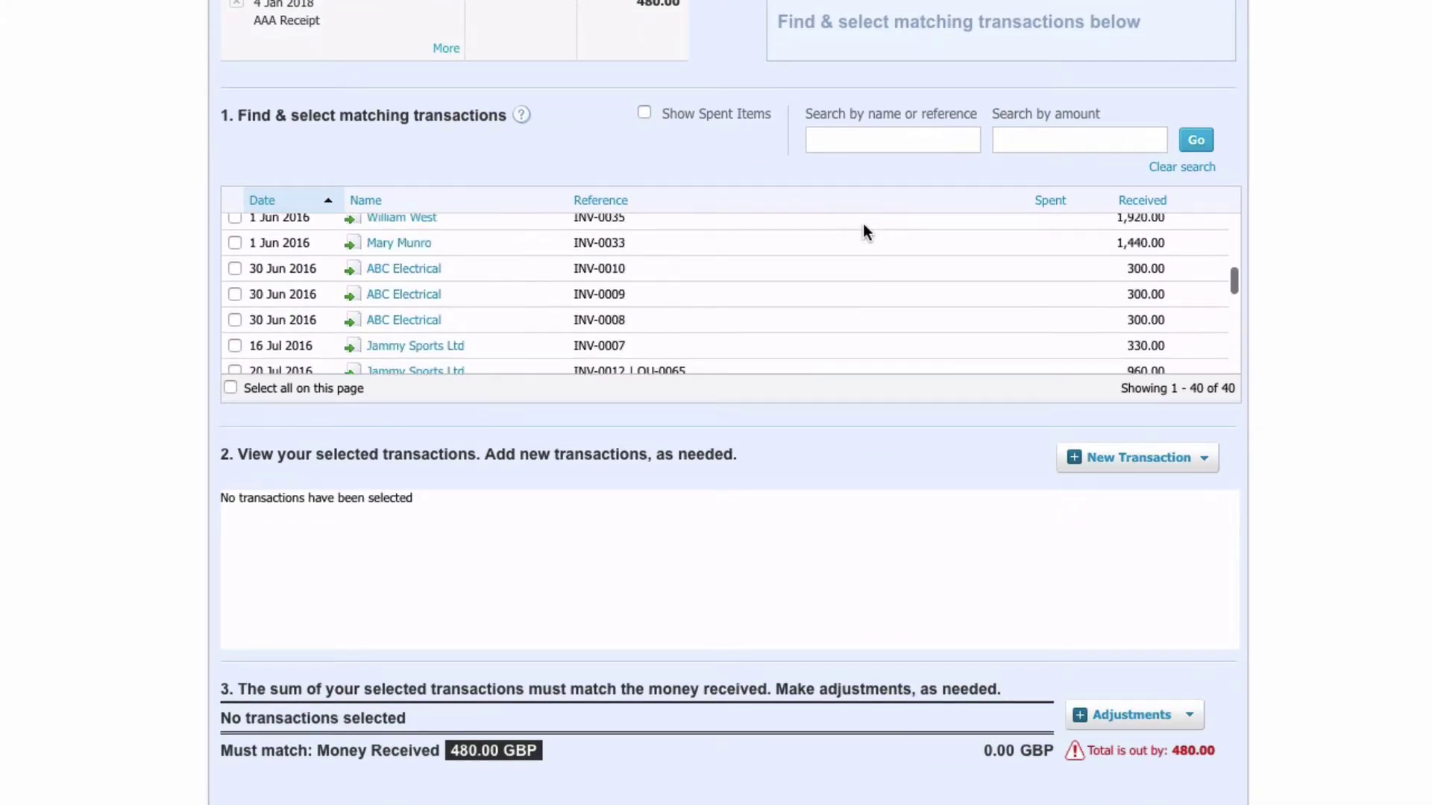
scroll(863, 231, "up", 1)
left_click_drag(927, 85, 941, 181)
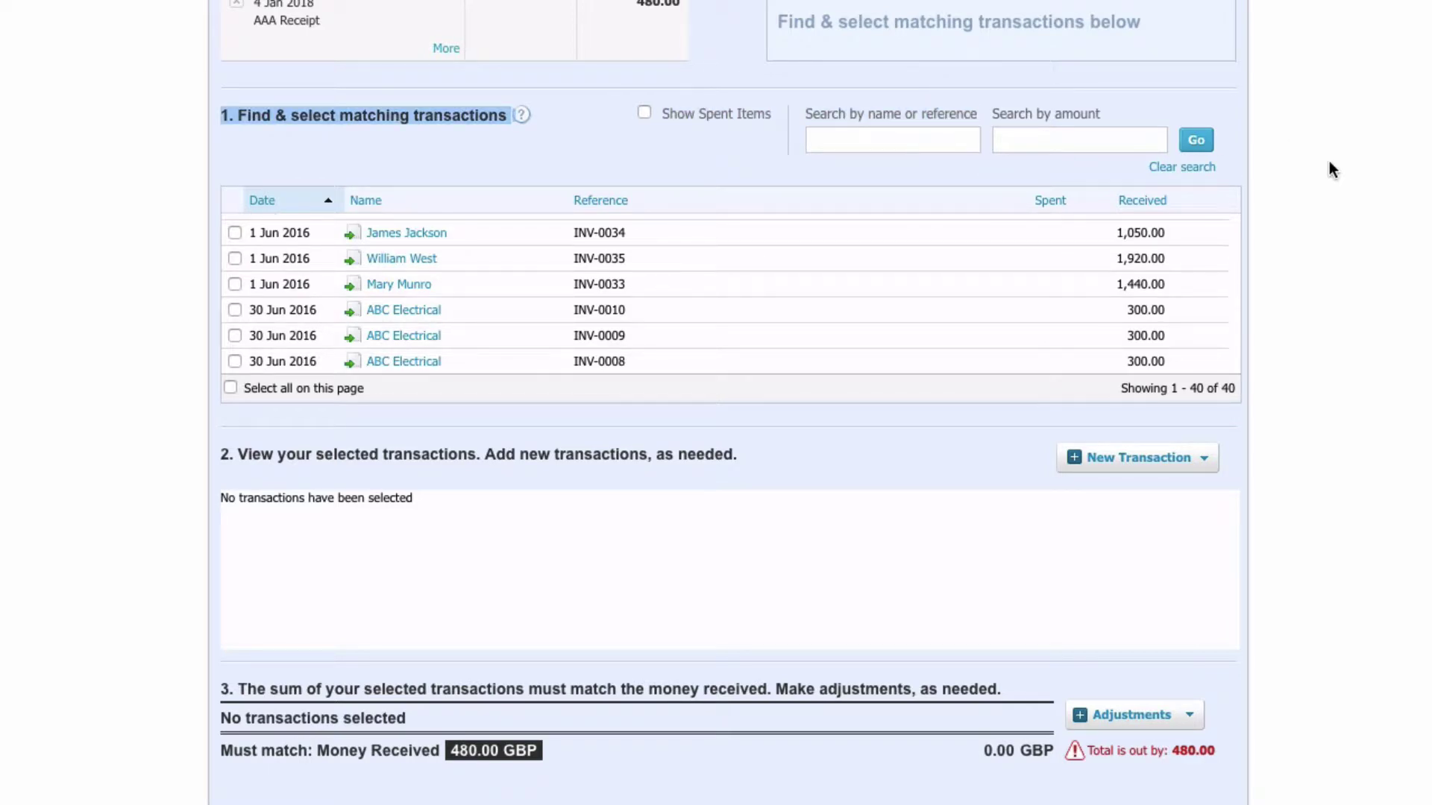
scroll(1329, 161, "up", 5)
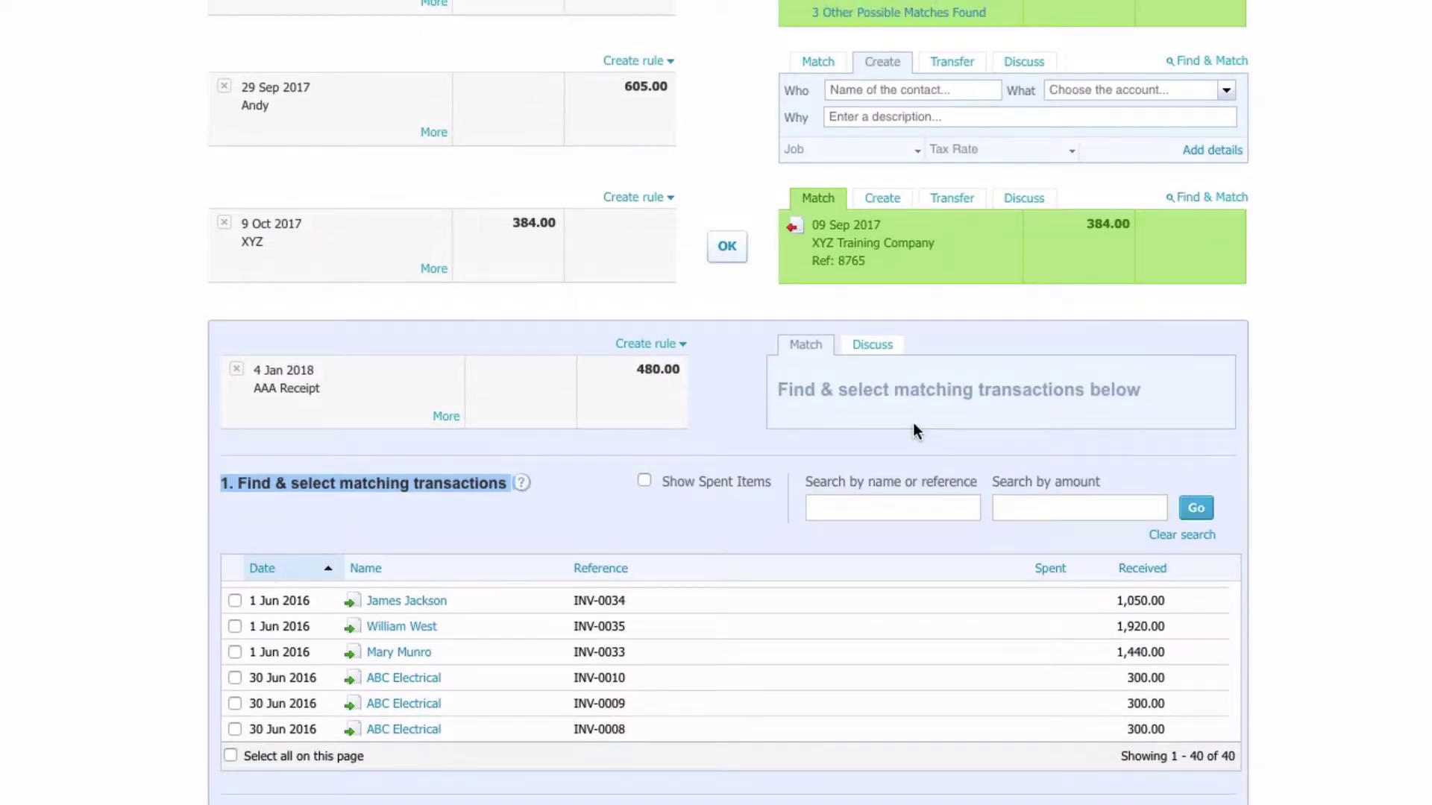
left_click(913, 424)
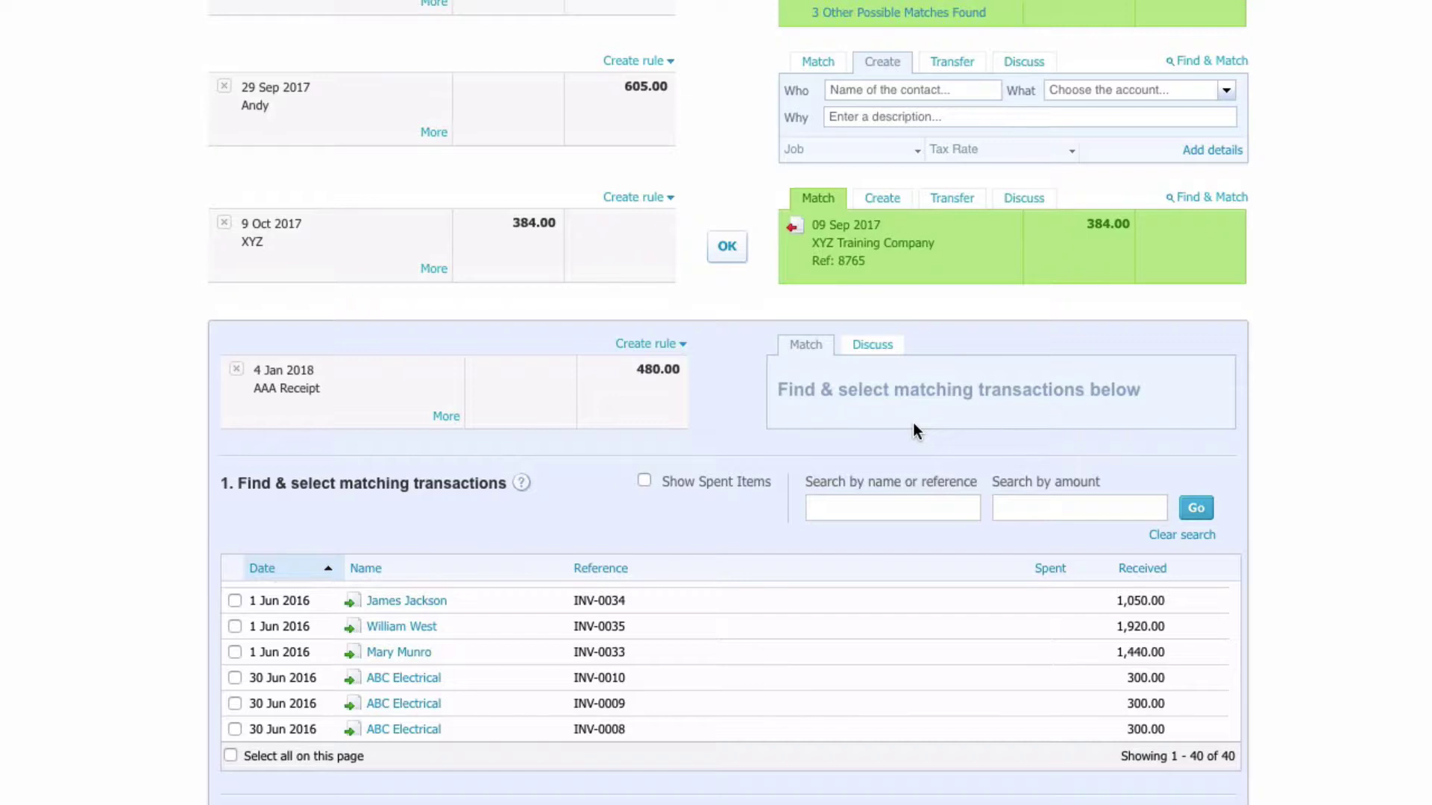
scroll(670, 666, "down", 5)
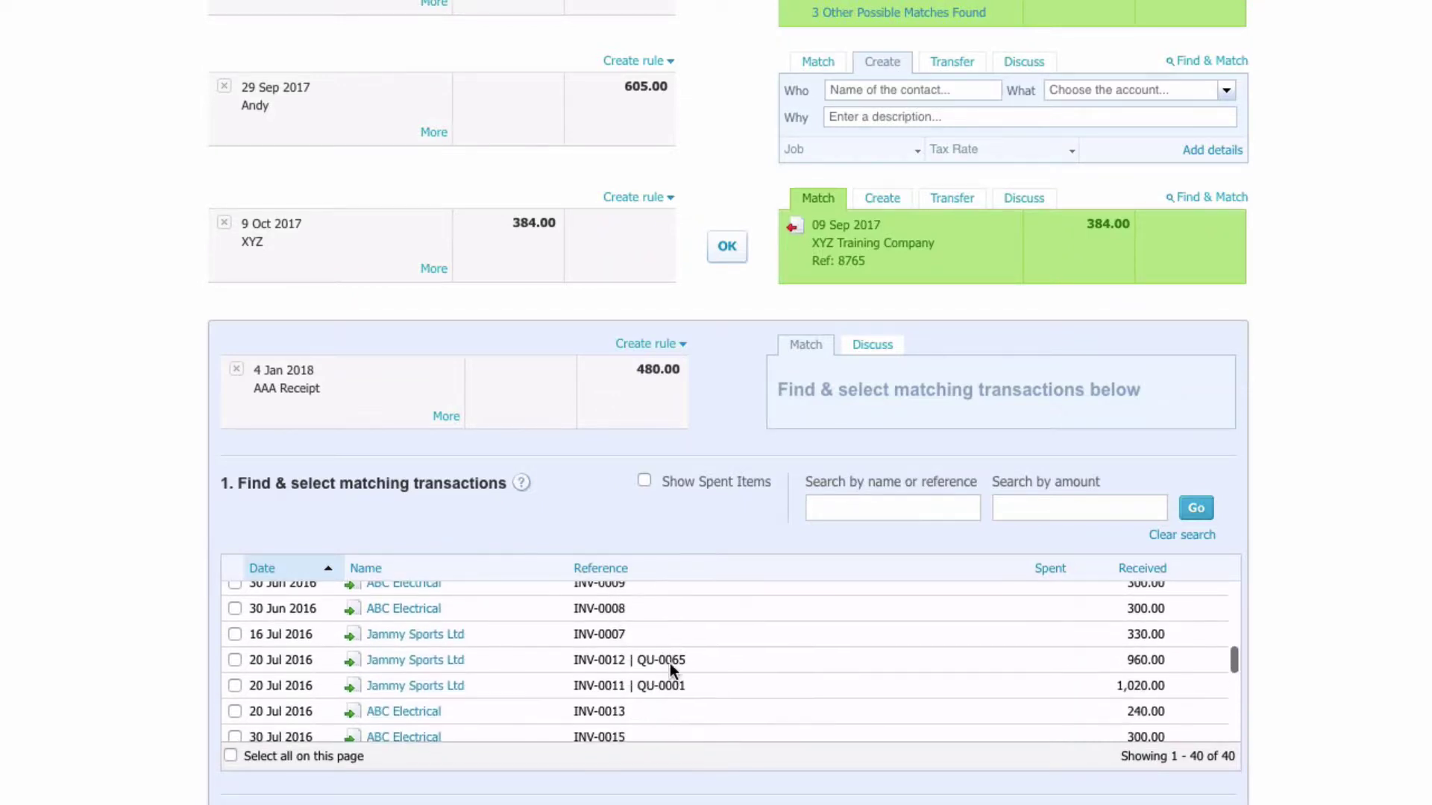
scroll(673, 671, "down", 10)
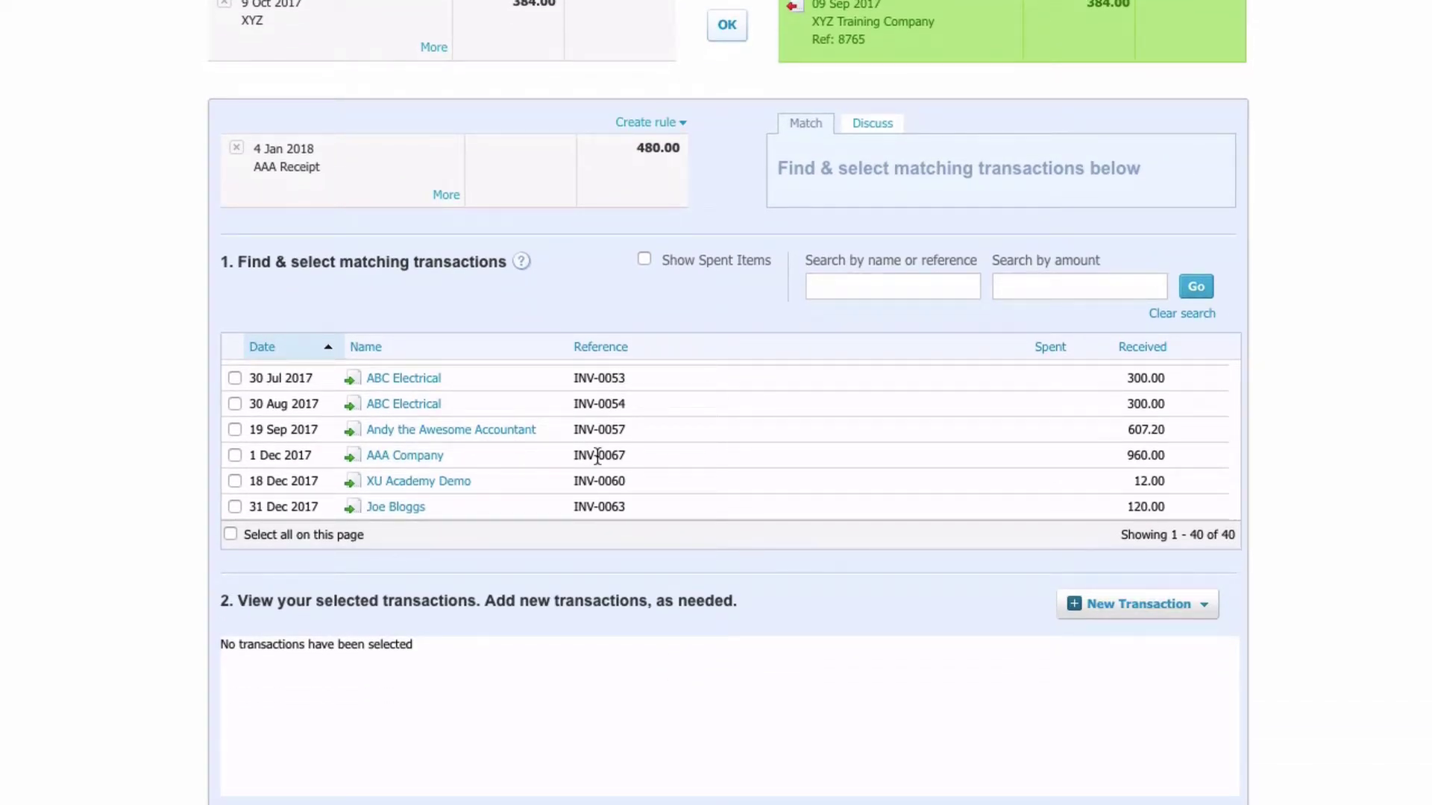
Search transactions for 'aaa' and select the 1 Dec 2017 AAA Company INV-0067 row as the match
left_click(822, 287)
type("aaa")
left_click(1195, 291)
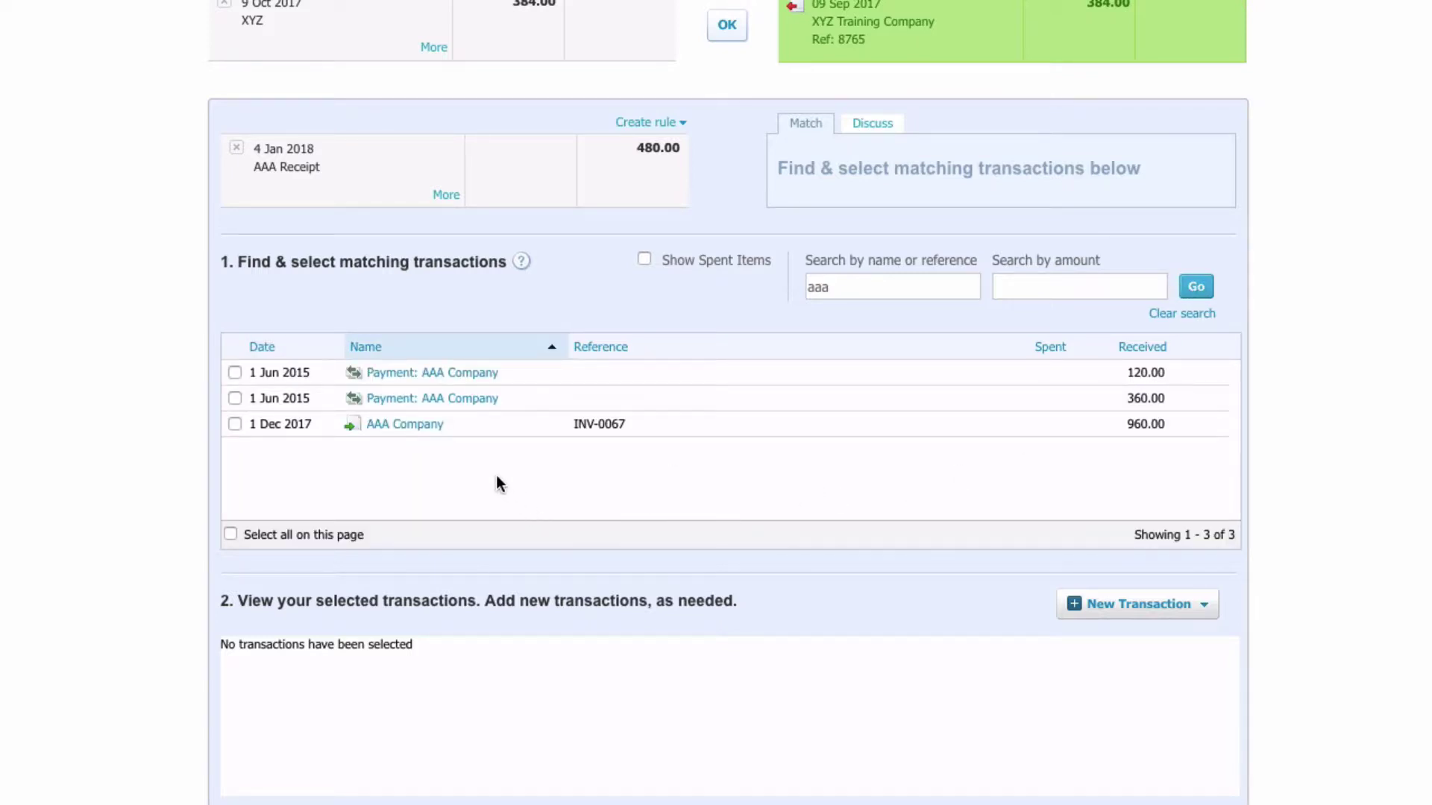
left_click(235, 423)
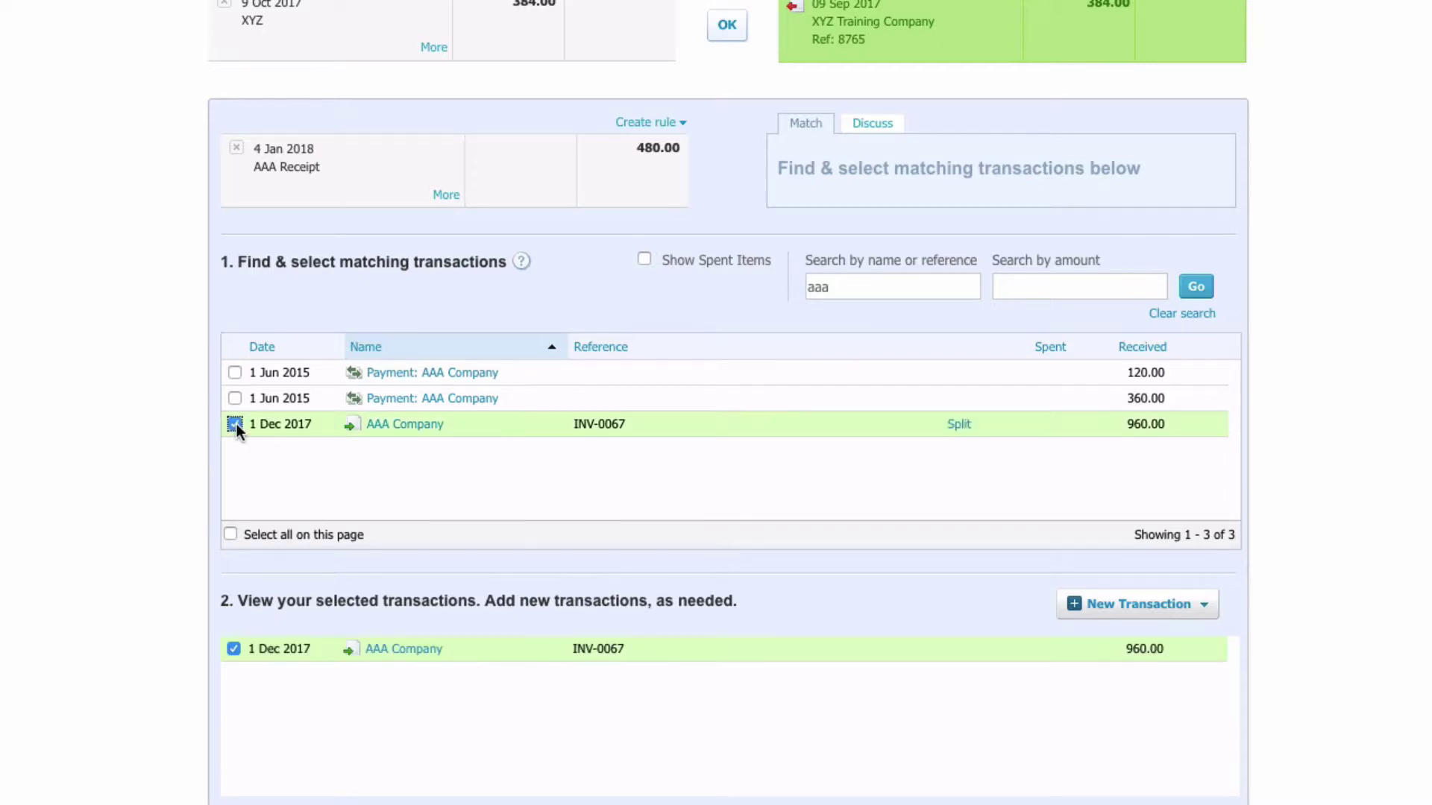
Split invoice INV-0067 into a 480.00 part payment against the AAA Receipt
left_click(957, 424)
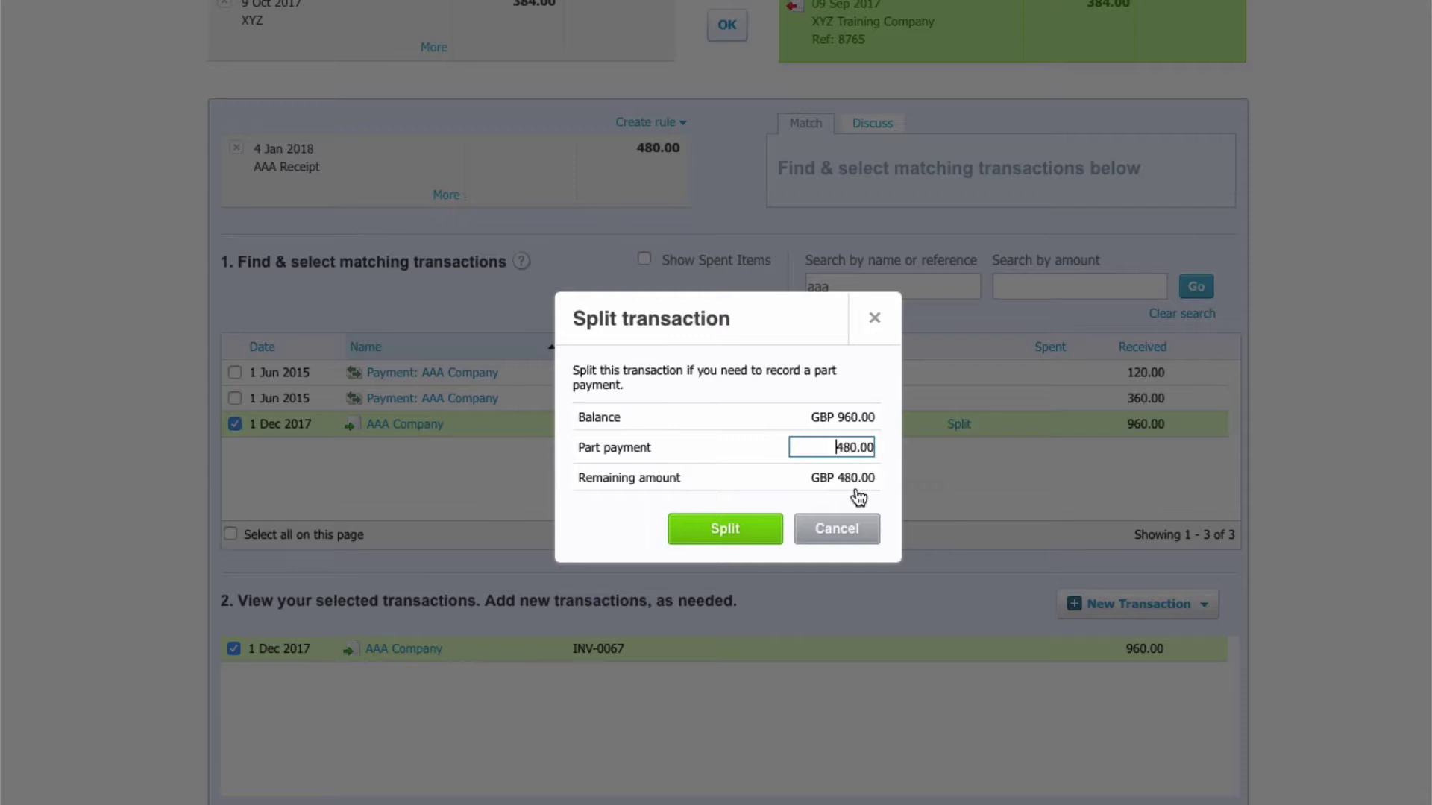
left_click(734, 532)
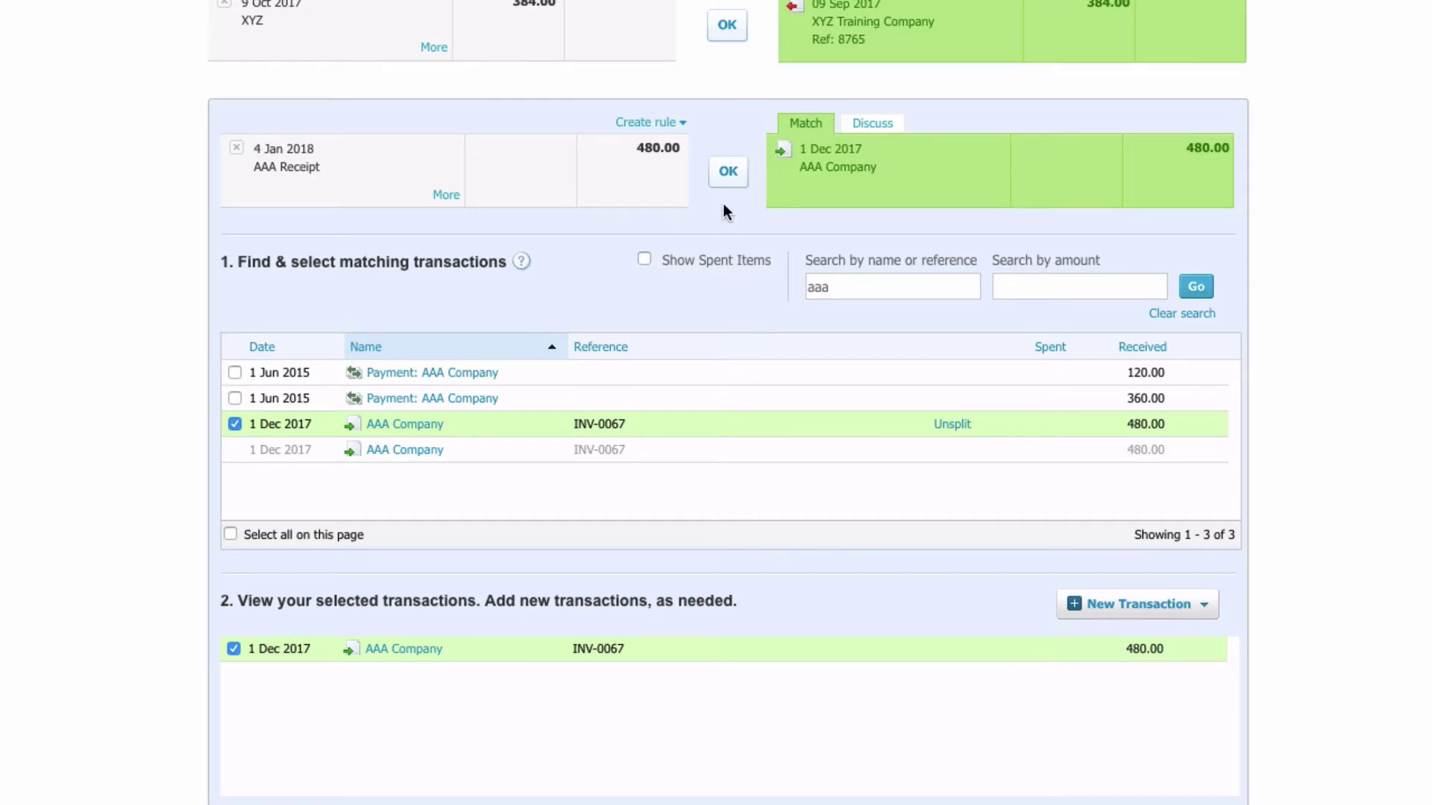
scroll(722, 203, "down", 5)
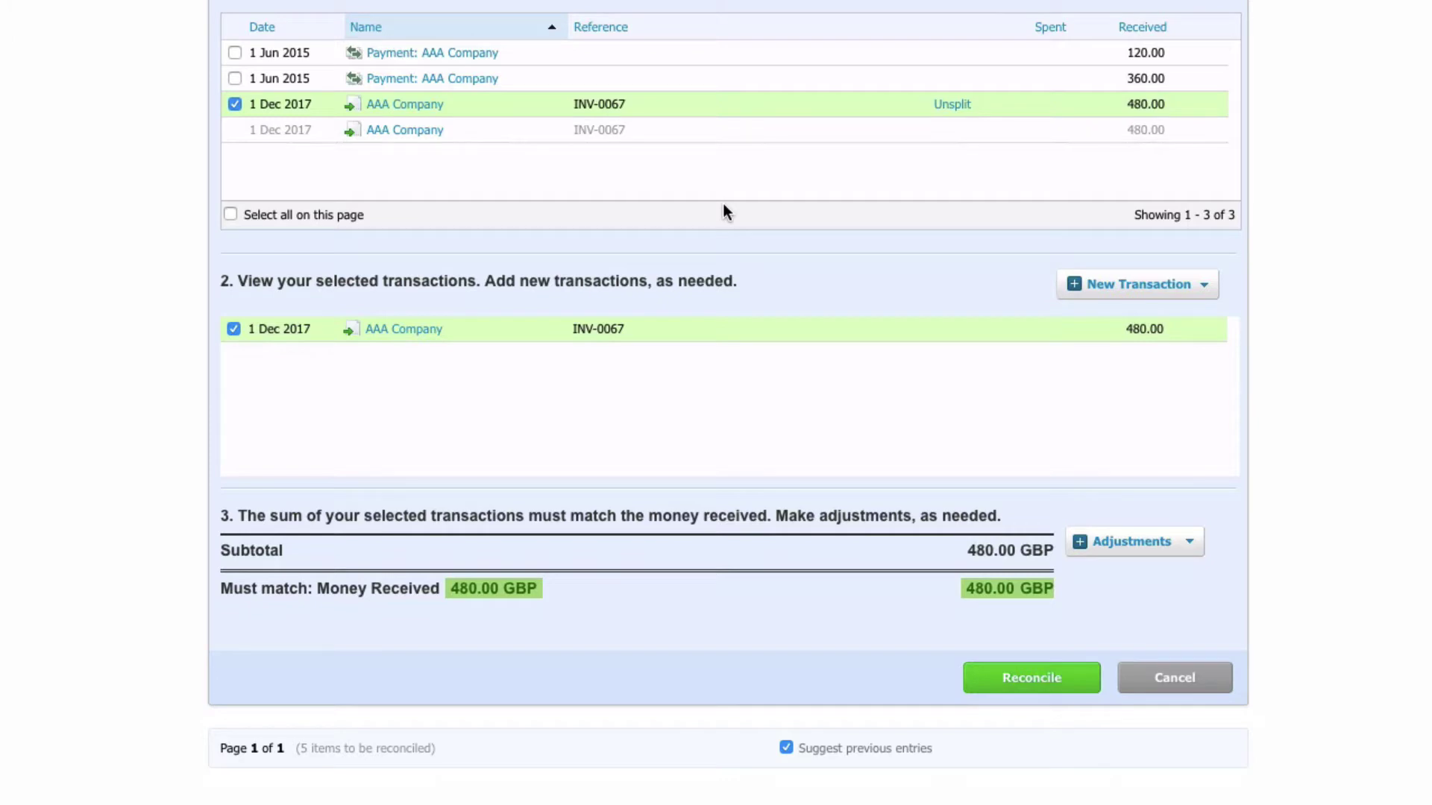
scroll(723, 203, "up", 5)
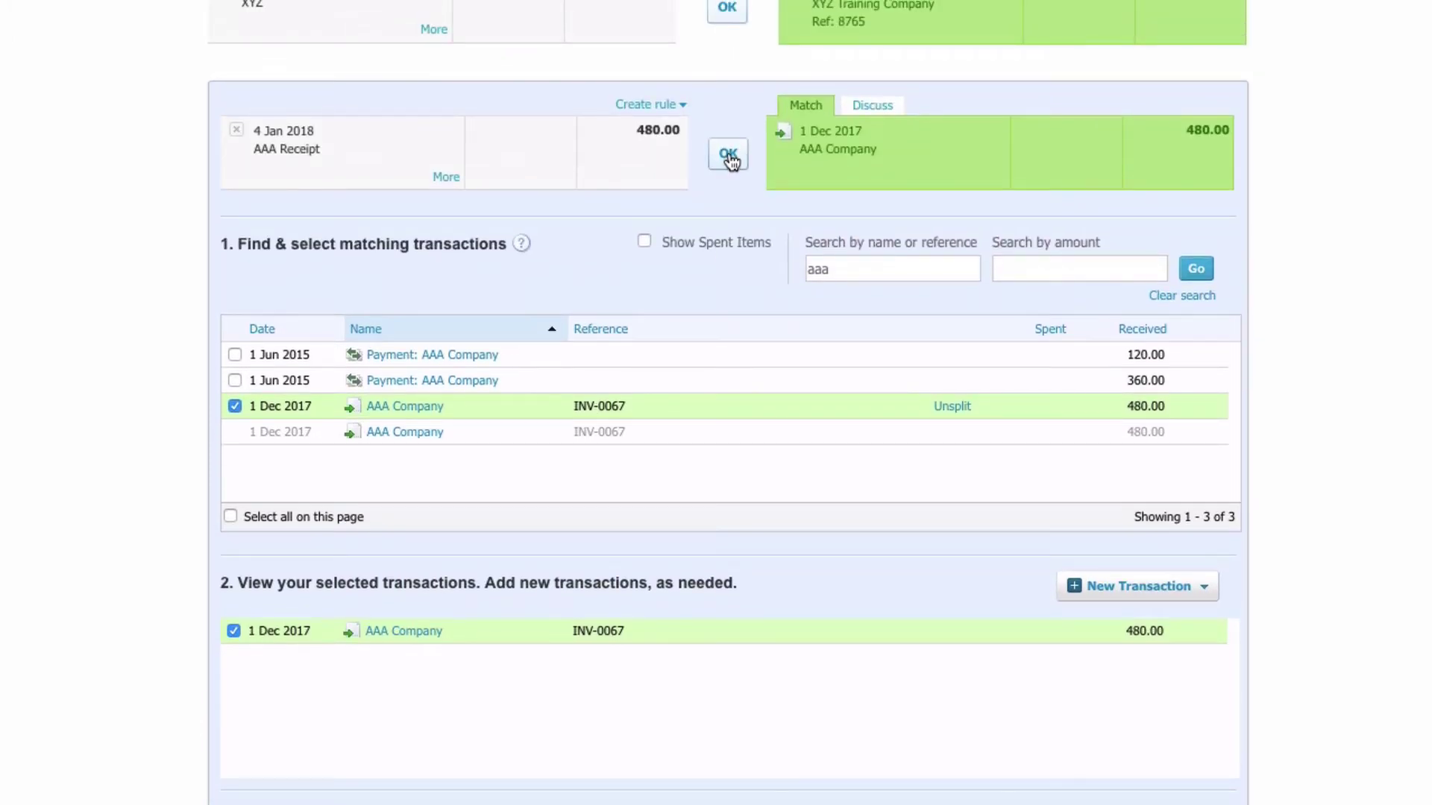
Reconcile the 480.00 AAA Receipt, then search 'aaa' and reopen invoice INV-0067
left_click(728, 155)
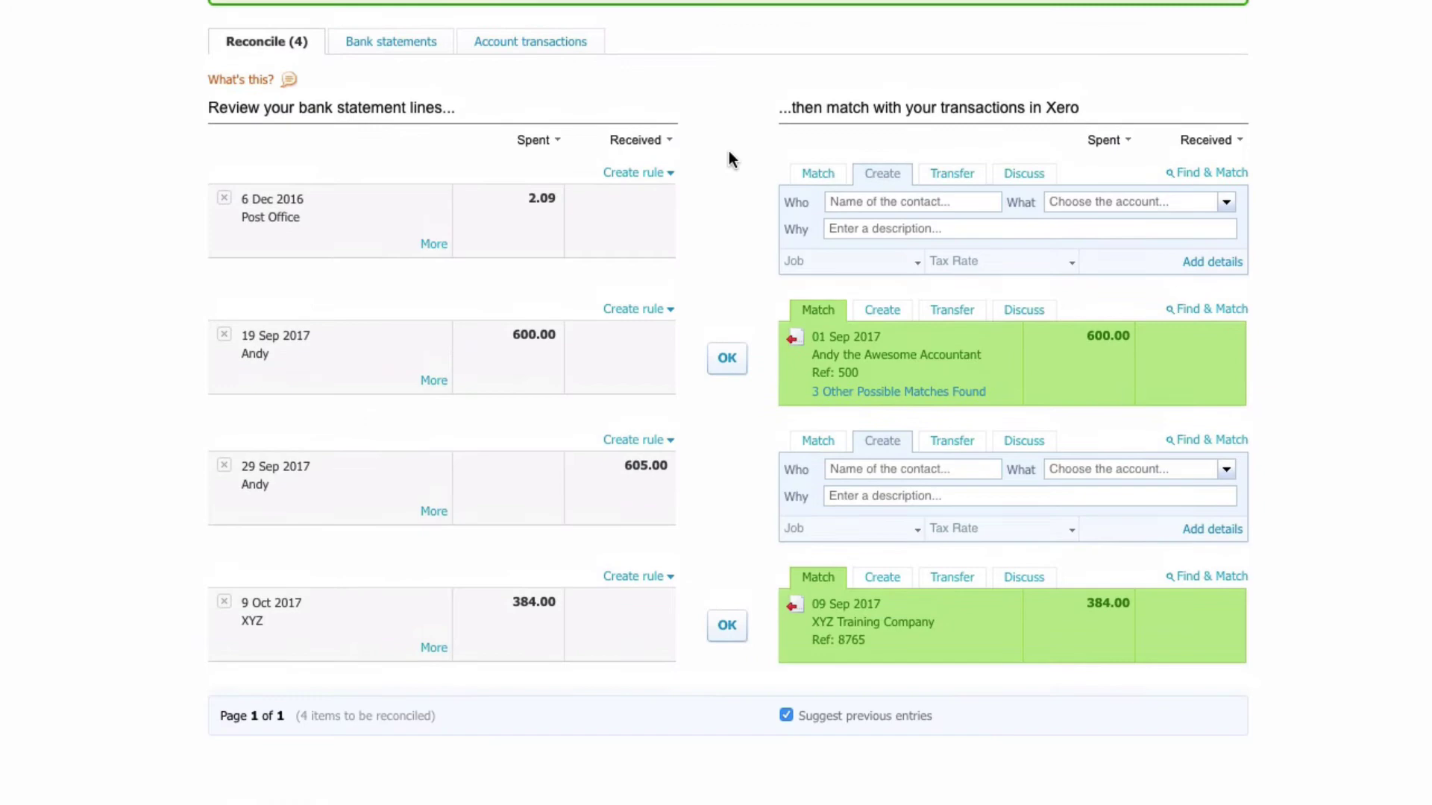
scroll(728, 151, "up", 7)
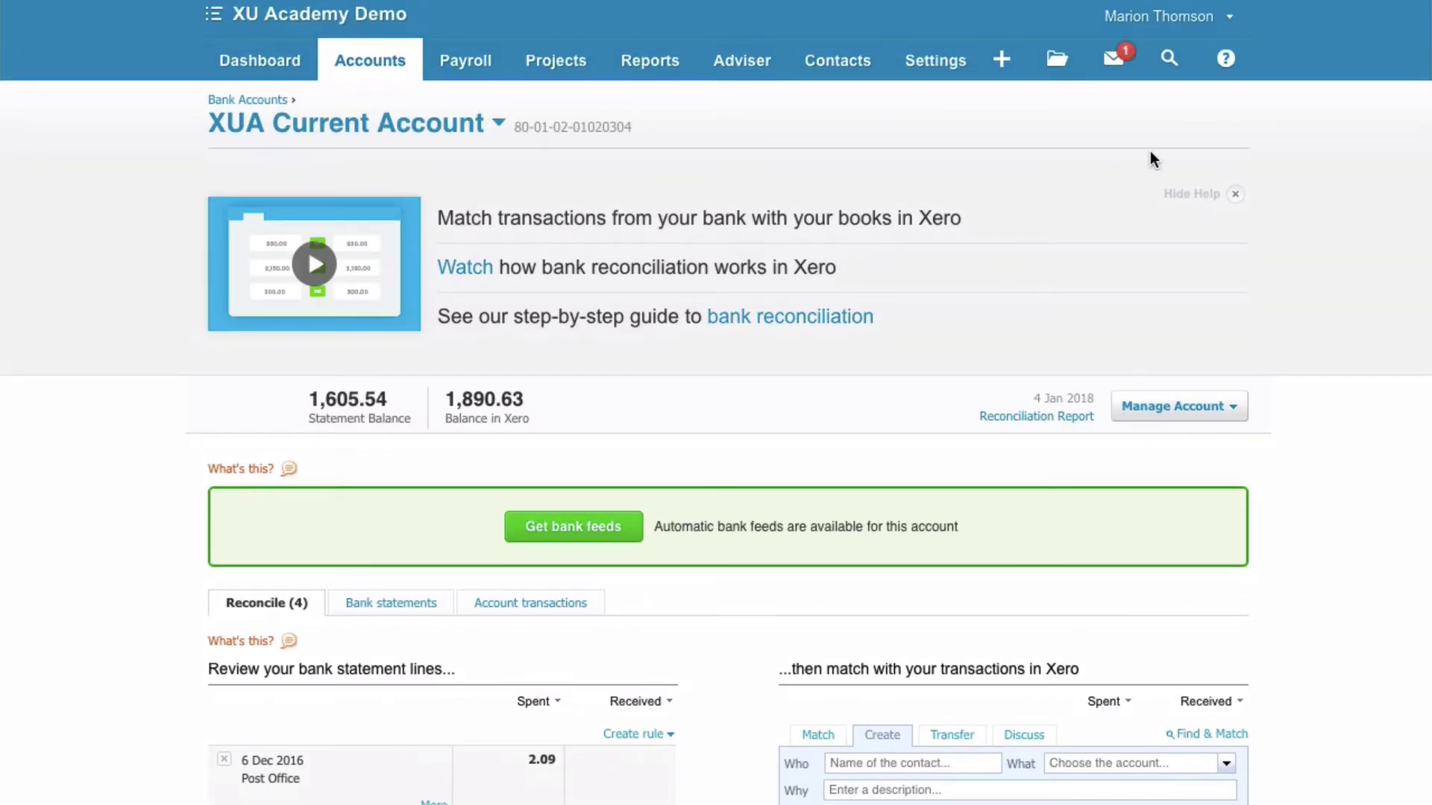
left_click(1167, 67)
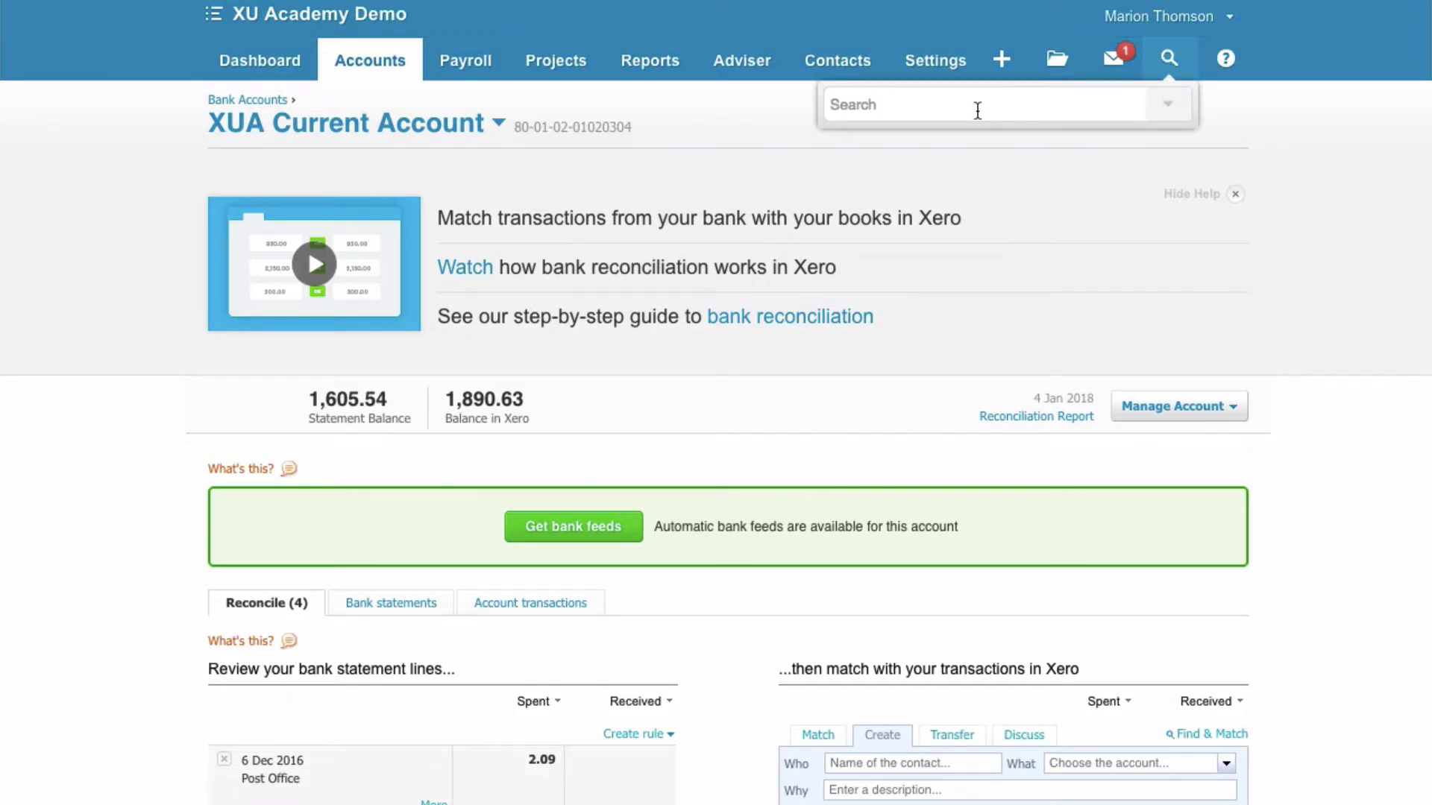
type("aaa")
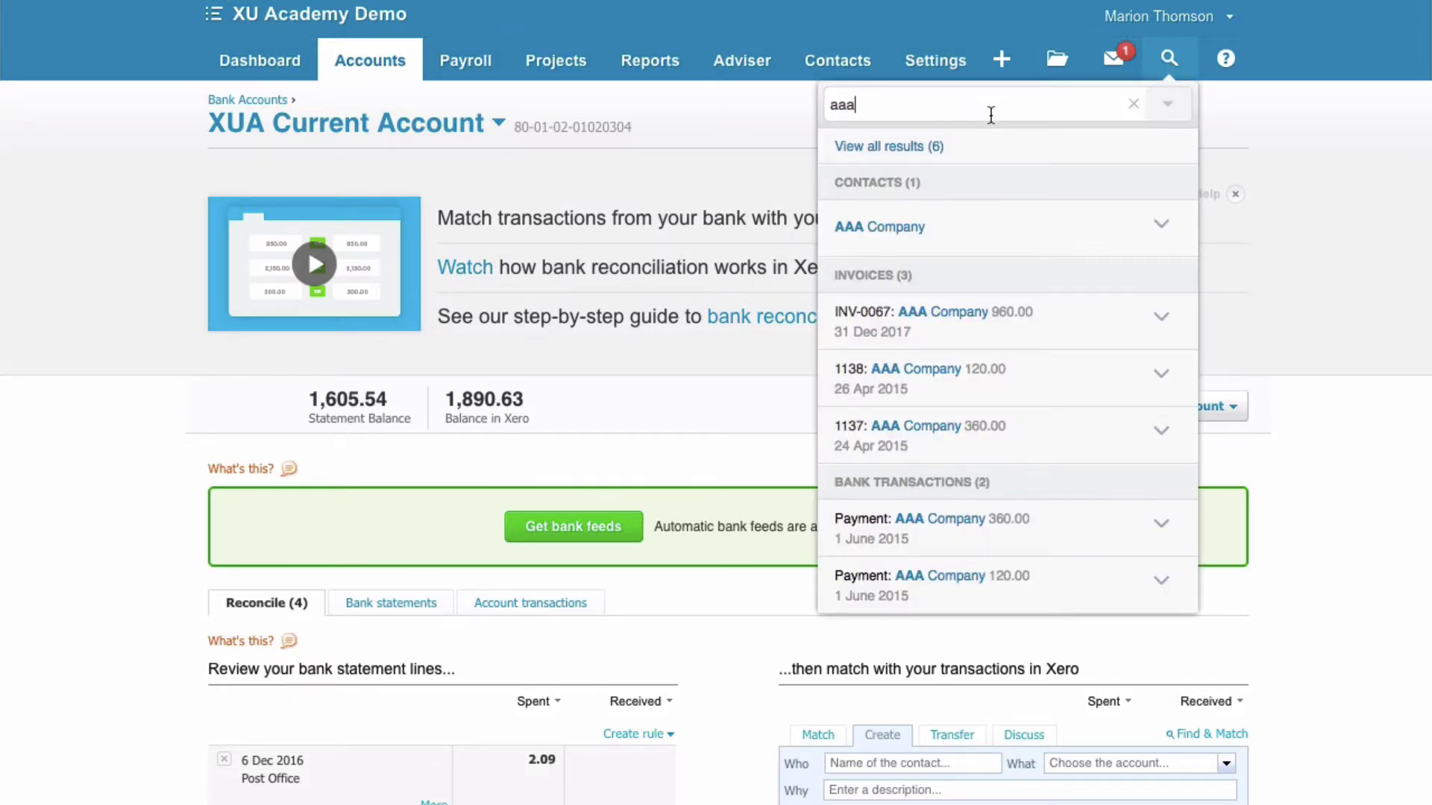
left_click(945, 318)
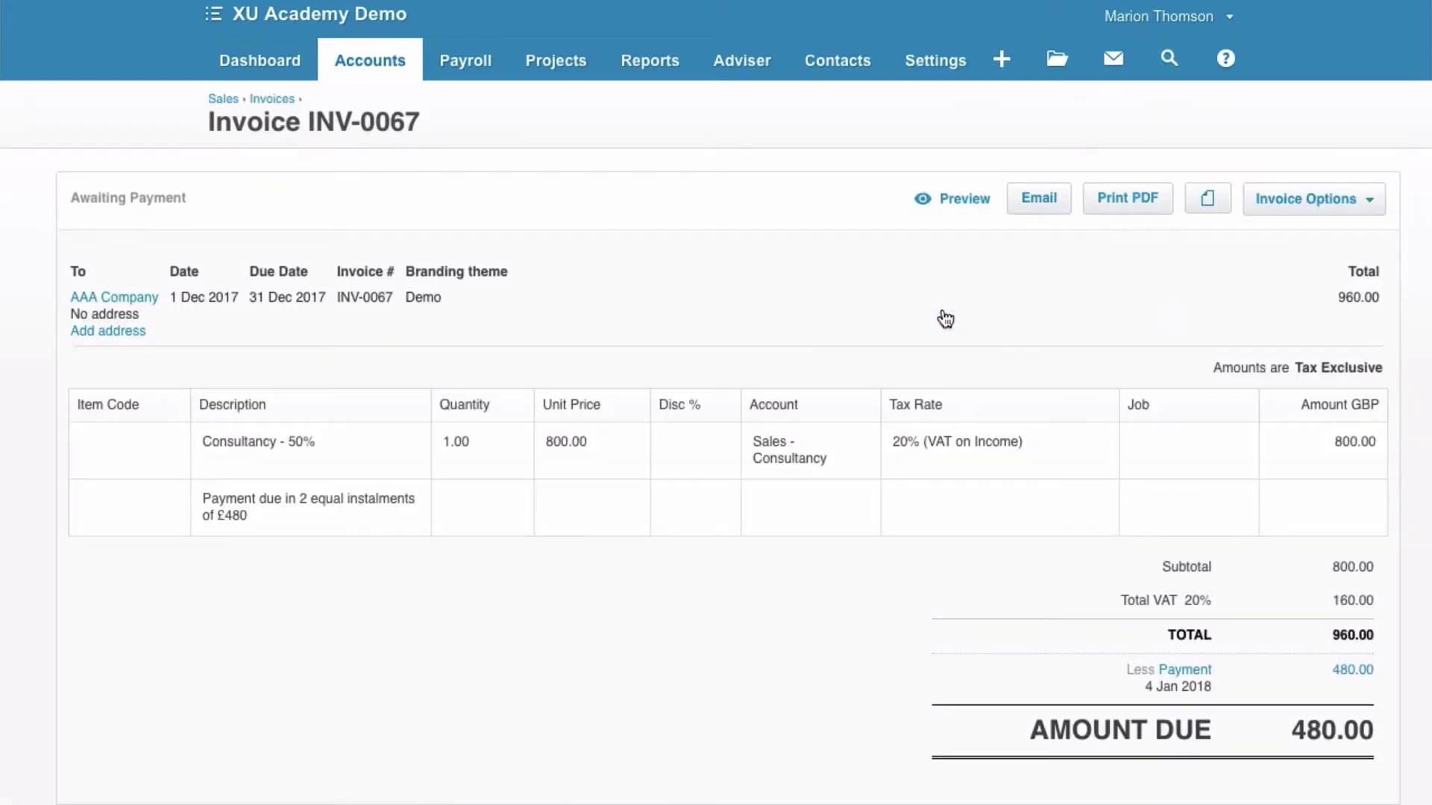
scroll(929, 343, "down", 1)
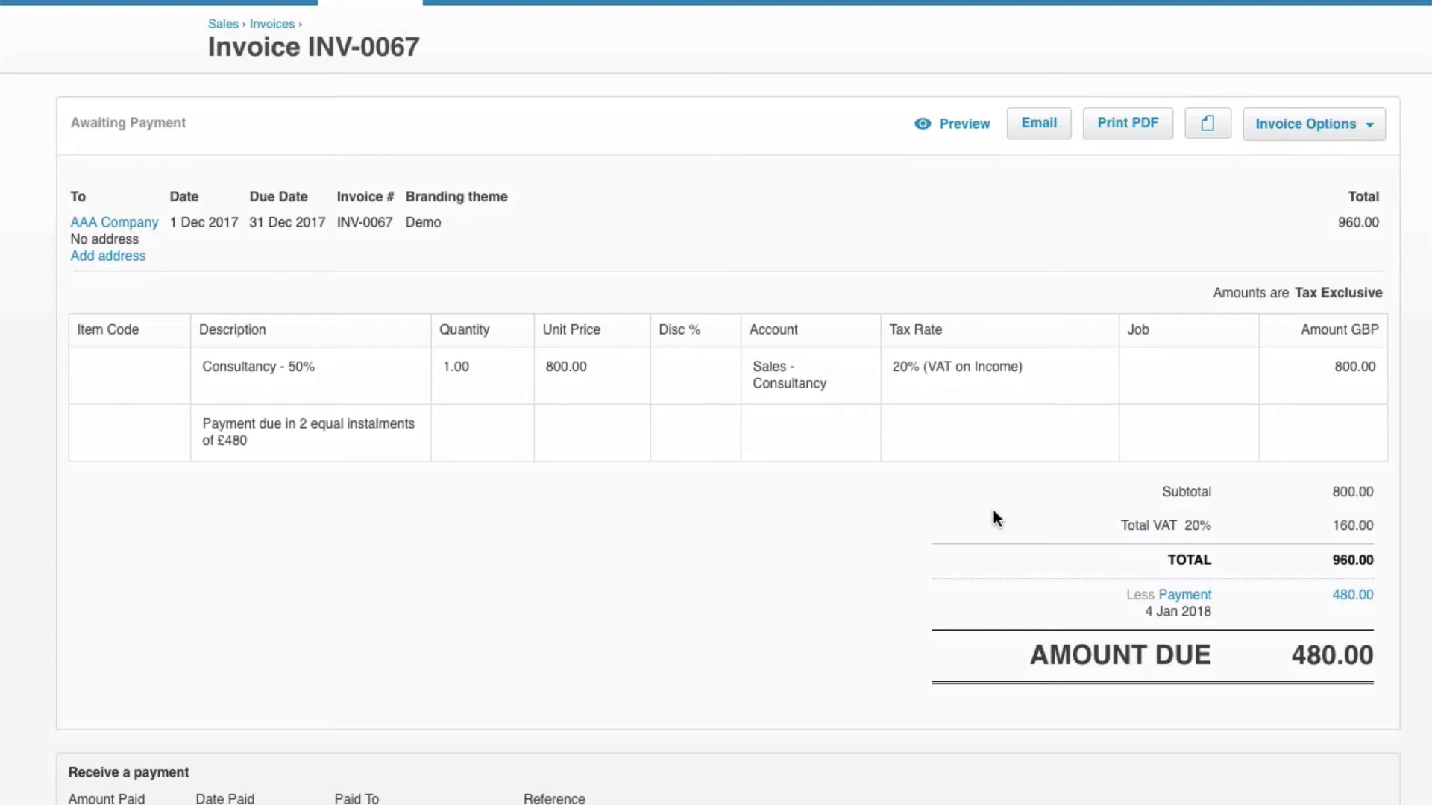
scroll(996, 517, "up", 1)
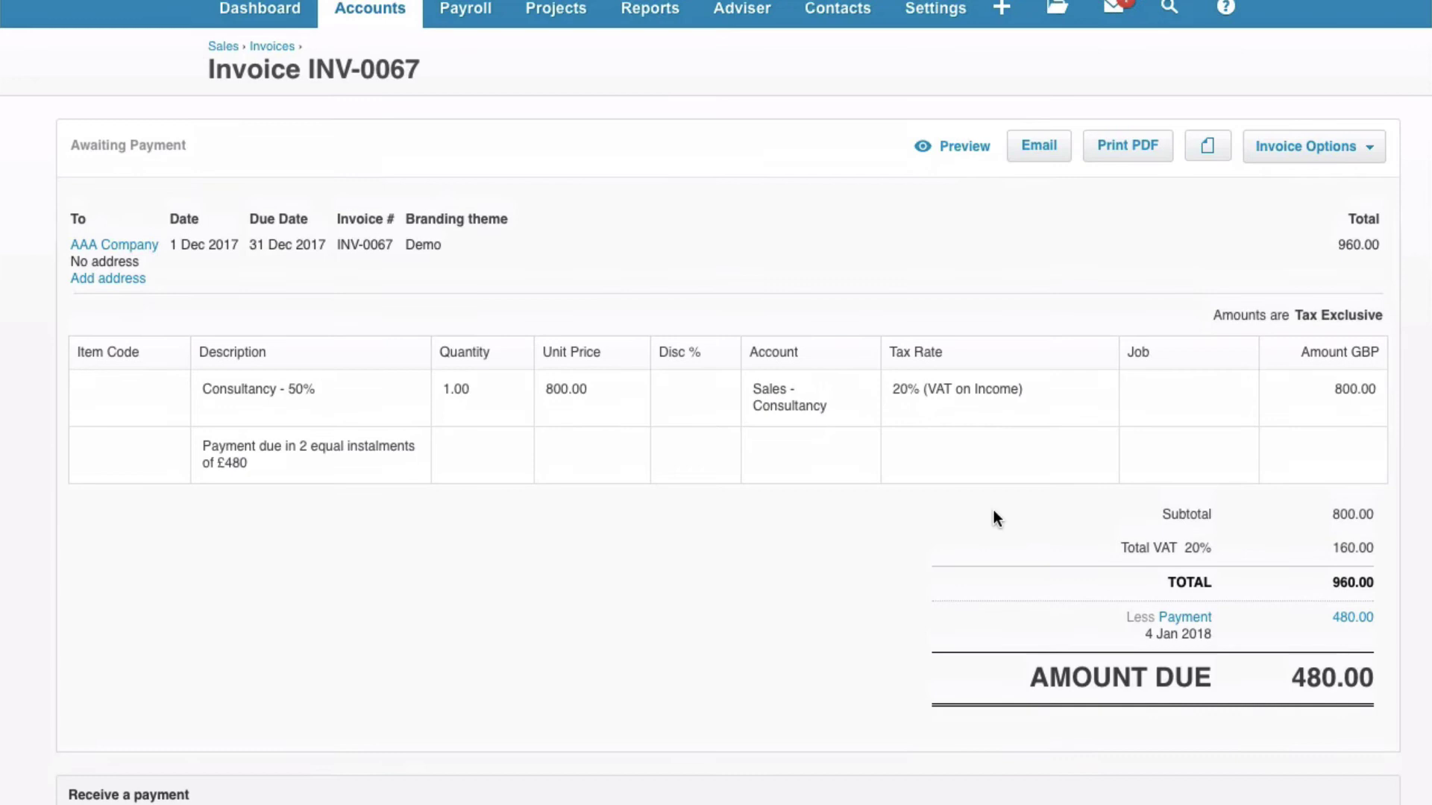